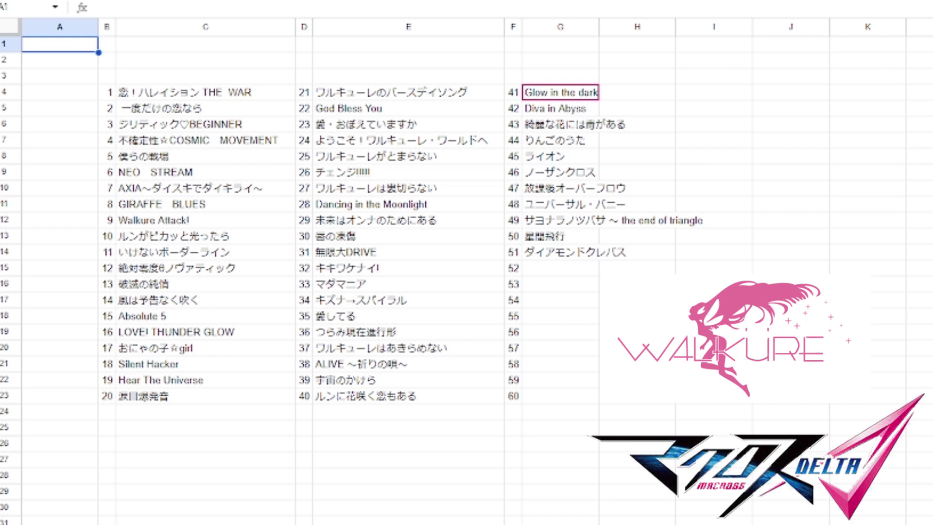
left_click(870, 252)
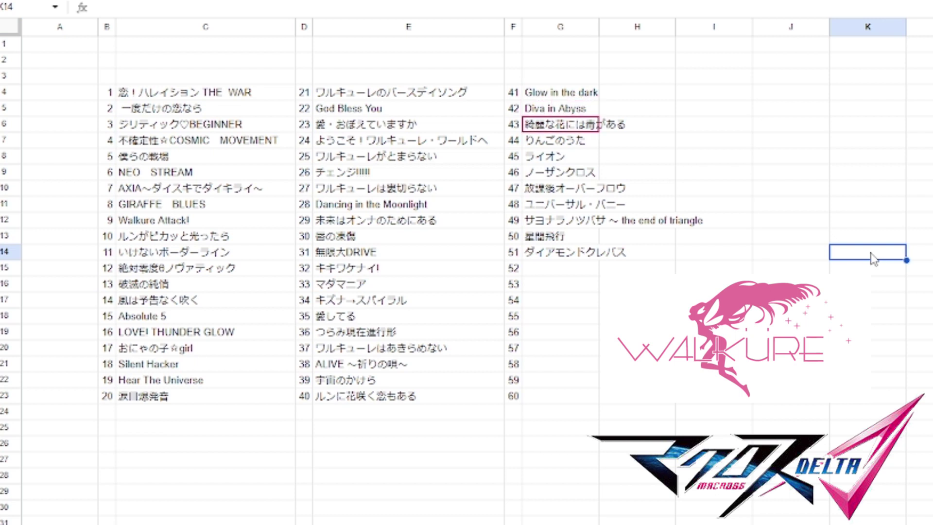
type("1")
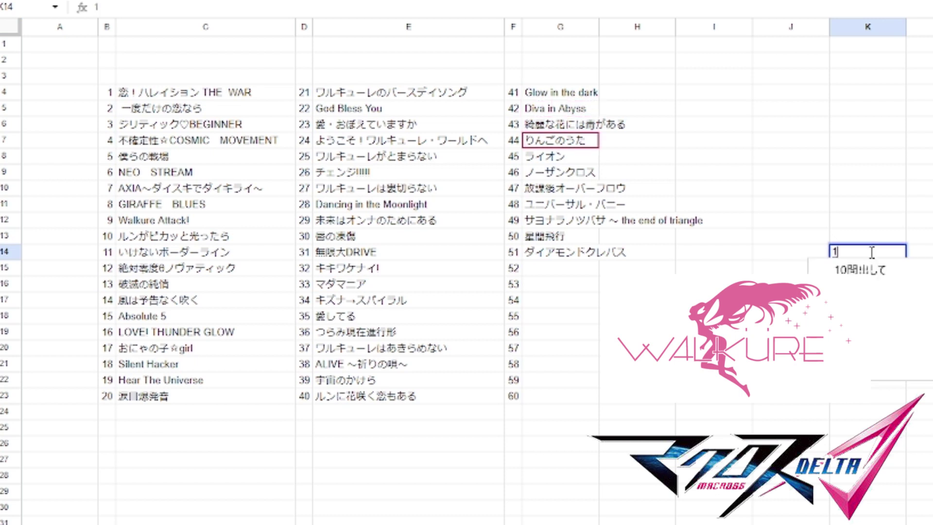
key("BackSpace")
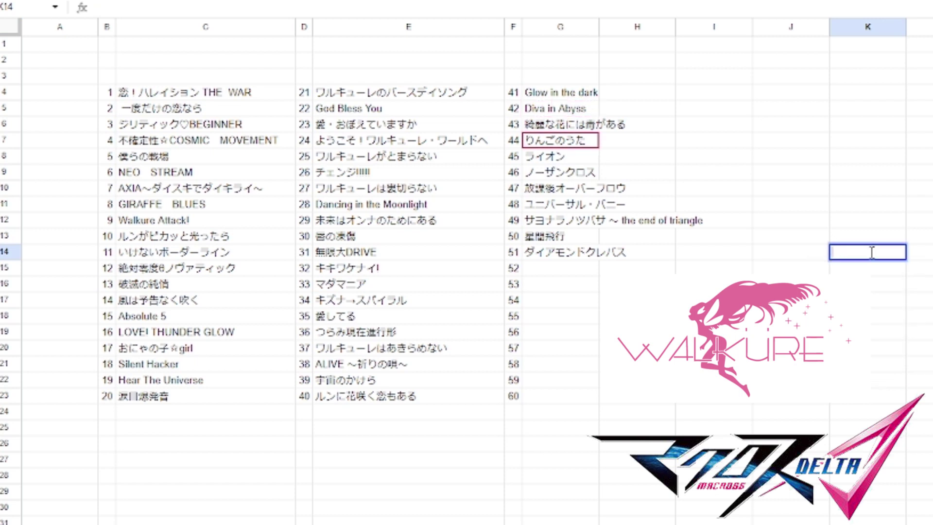
Copy 恋！ハレイション THE WAR and 風は予告なく吹く from the song list, pasting the latter into D6 of the other sheet.
left_click(262, 96)
key("ctrl+c")
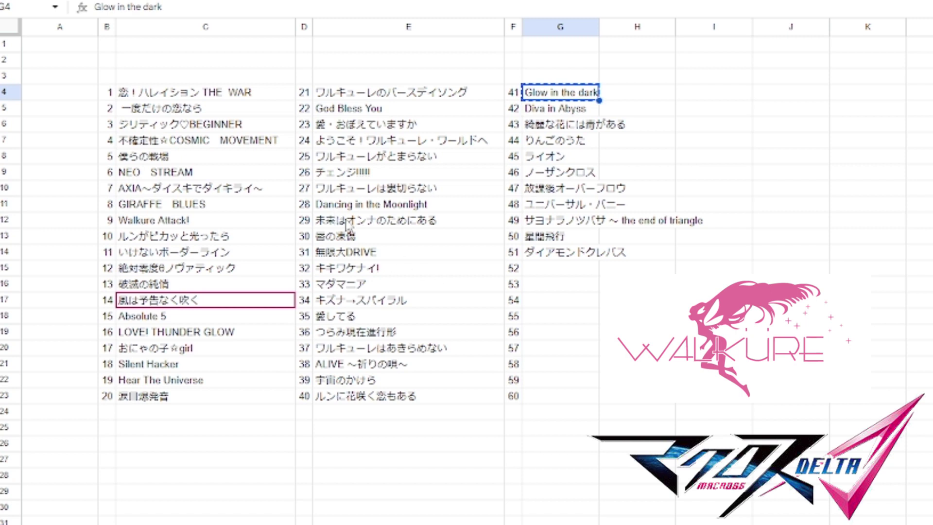
left_click(259, 305)
key("ctrl+c")
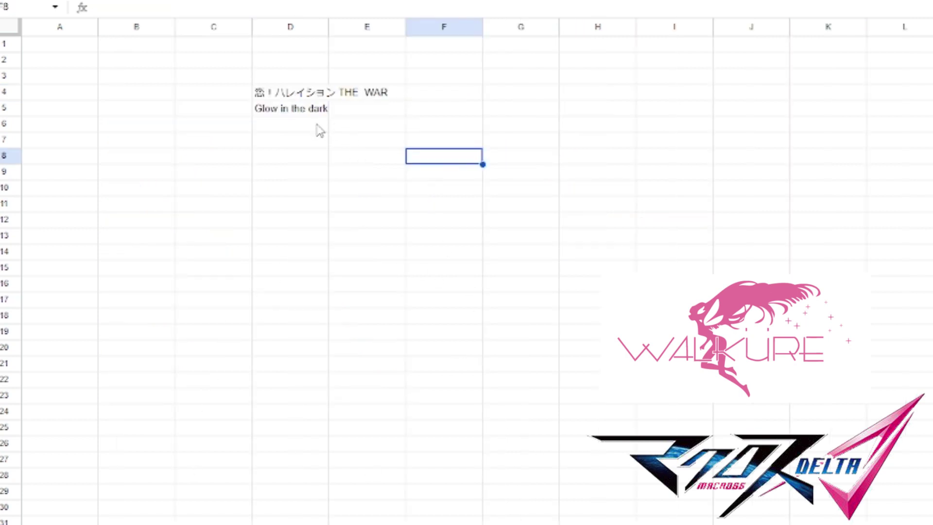
left_click(317, 129)
key("ctrl+v")
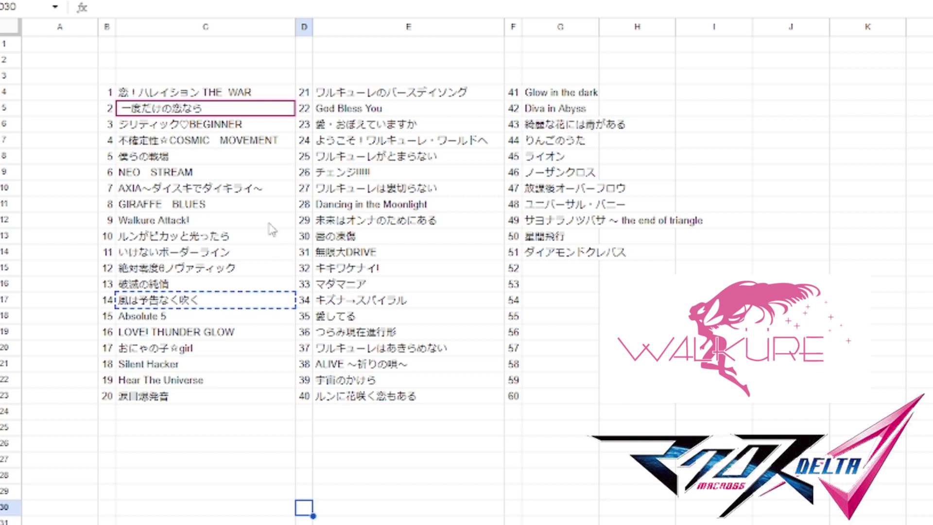
Copy 一度だけの恋なら and Walkure Attack! from the song list into D7 and D8 of the other sheet.
left_click(217, 114)
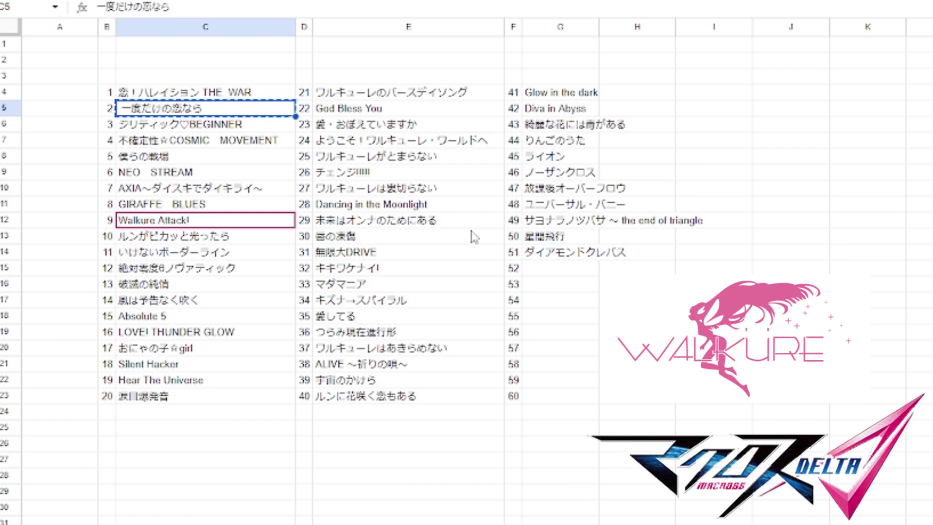
left_click(258, 226)
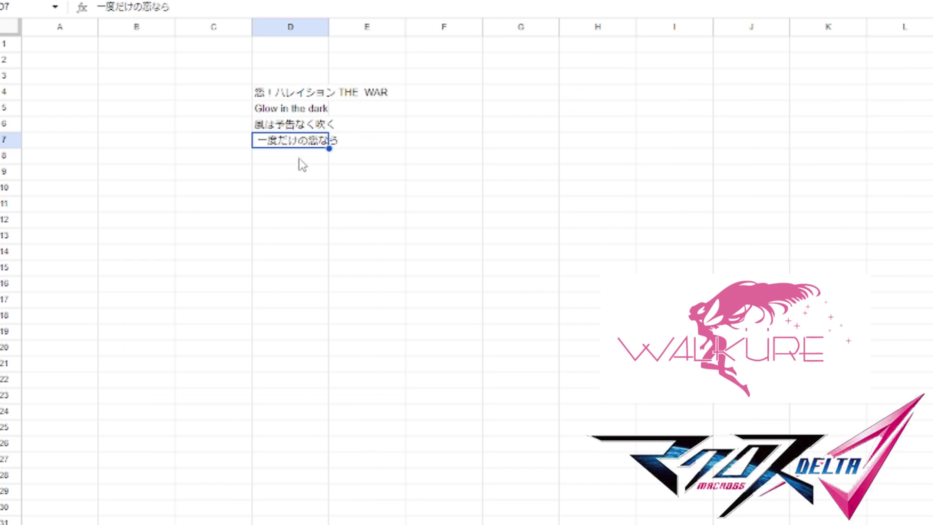
left_click(302, 159)
key("ctrl+v")
left_click(456, 243)
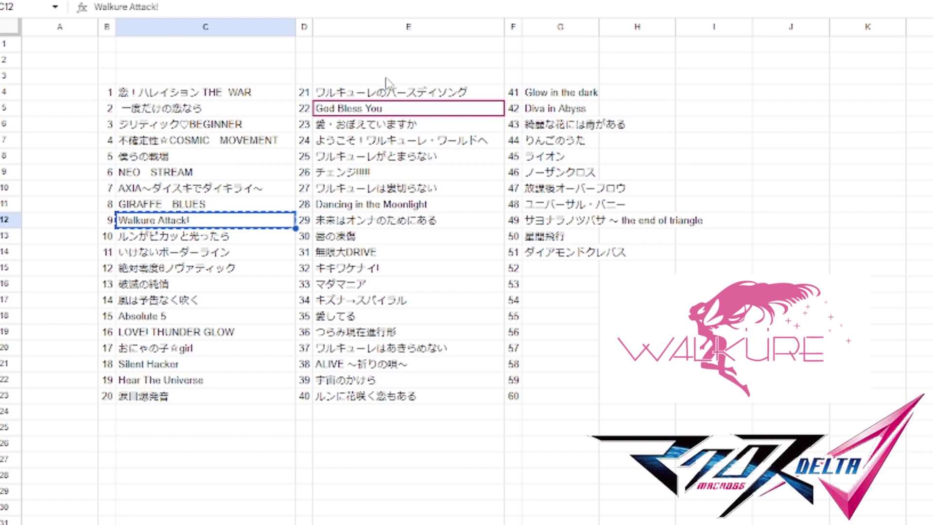
Copy God Bless You from the song list into D9 of the other sheet.
left_click(388, 111)
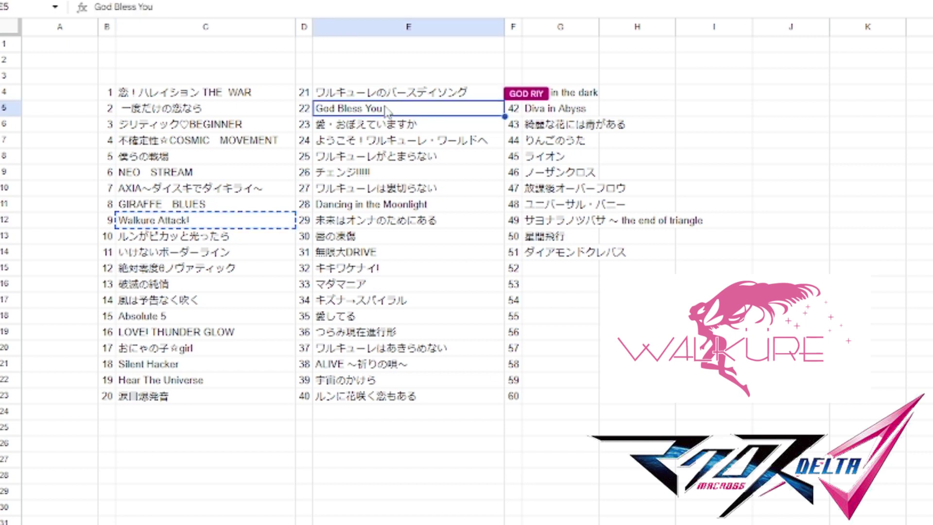
key("ctrl+c")
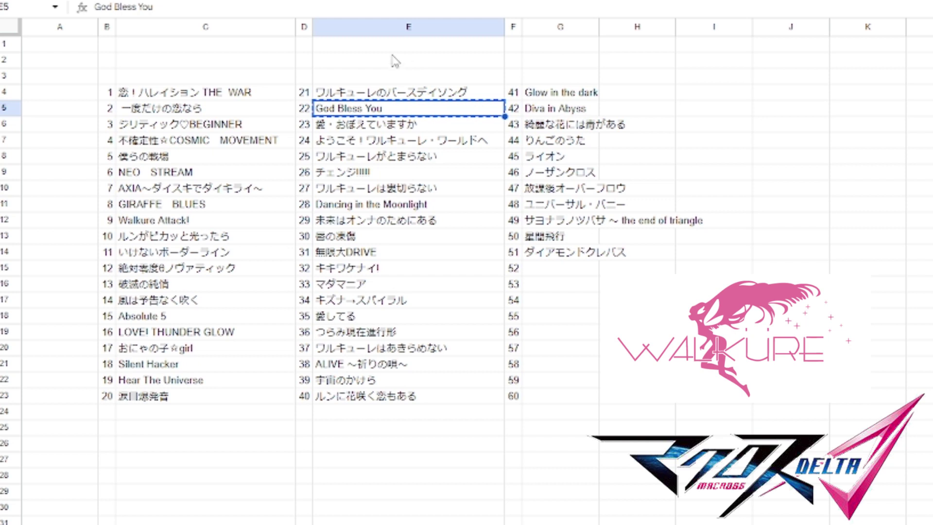
key("ctrl+shift+Page_Down")
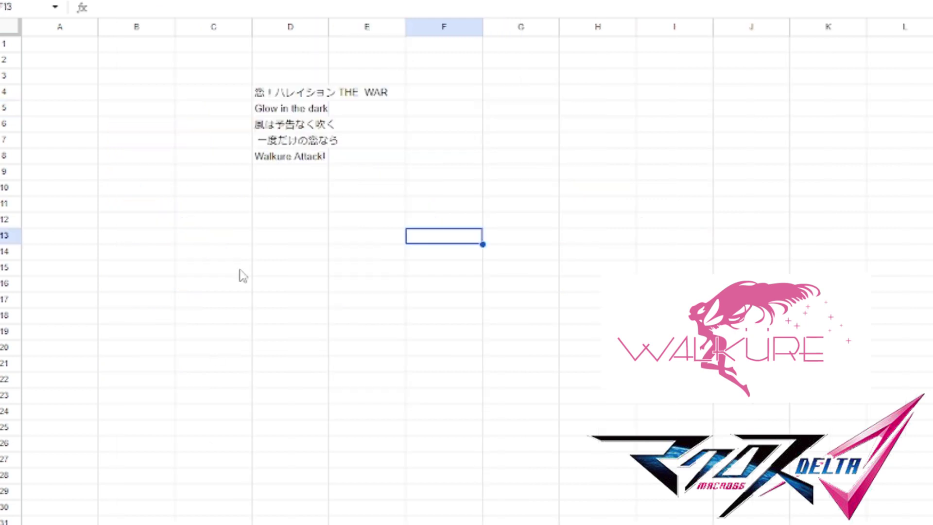
left_click(290, 175)
key("ctrl+v")
Copy 愛してる from the song list into D10 of the other sheet.
key("ctrl+shift+Page_Up")
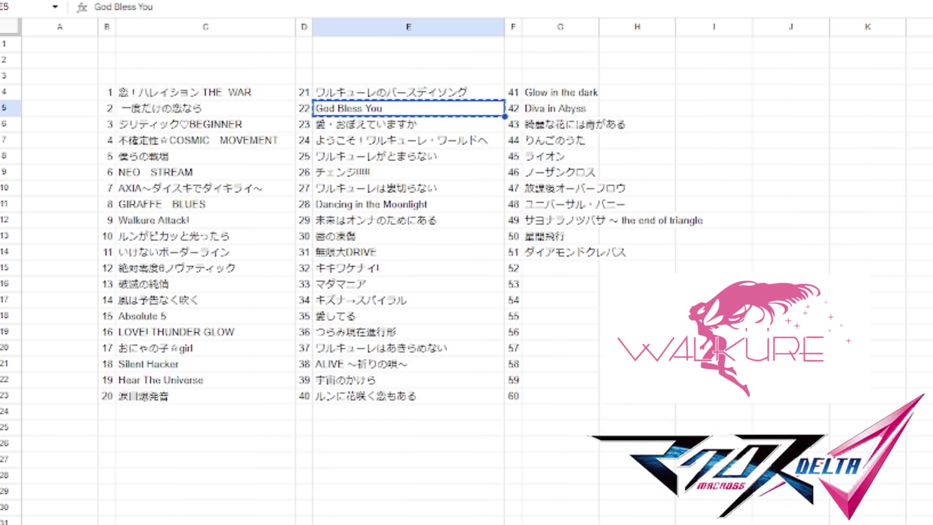
key("alt+Tab")
key("alt+Tab")
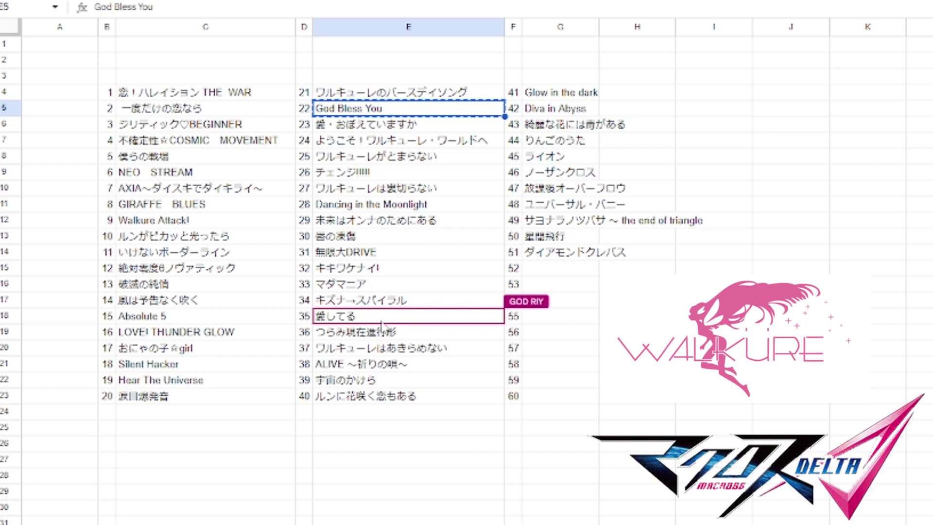
left_click(404, 320)
key("ctrl+c")
key("ctrl+shift+Page_Down")
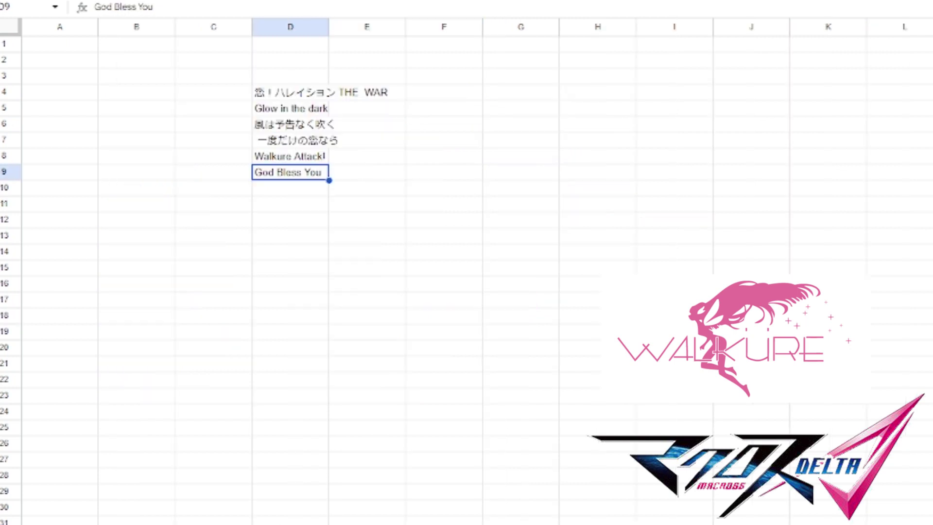
left_click(291, 192)
key("ctrl+v")
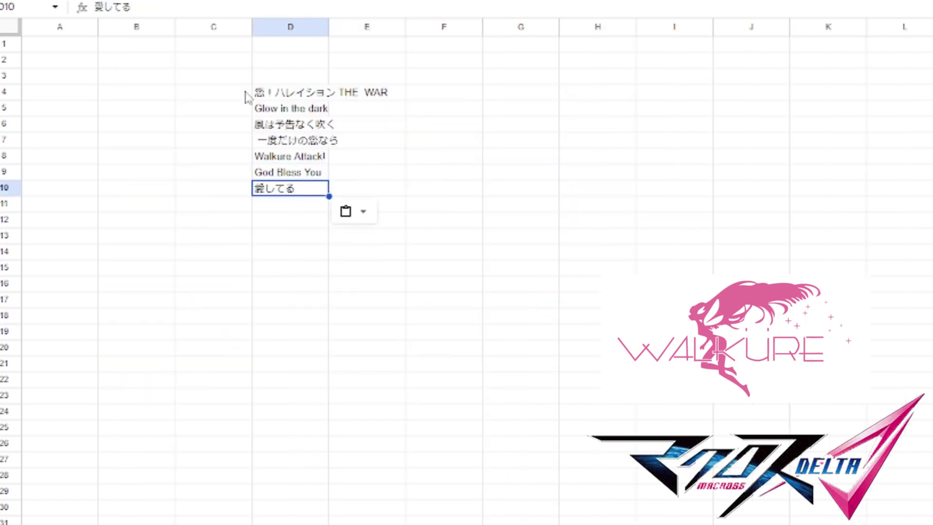
Copy ALIVE ～祈りの唄～ from the song list into D11 of the other sheet.
key("ctrl+shift+Page_Up")
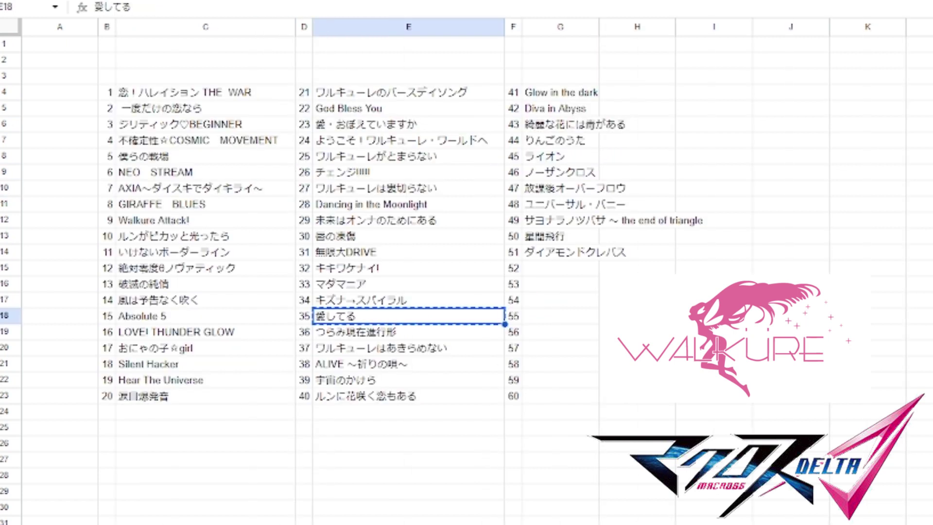
key("Right")
key("Right")
key("Right")
left_click(416, 365)
key("ctrl+c")
key("ctrl+shift+Page_Down")
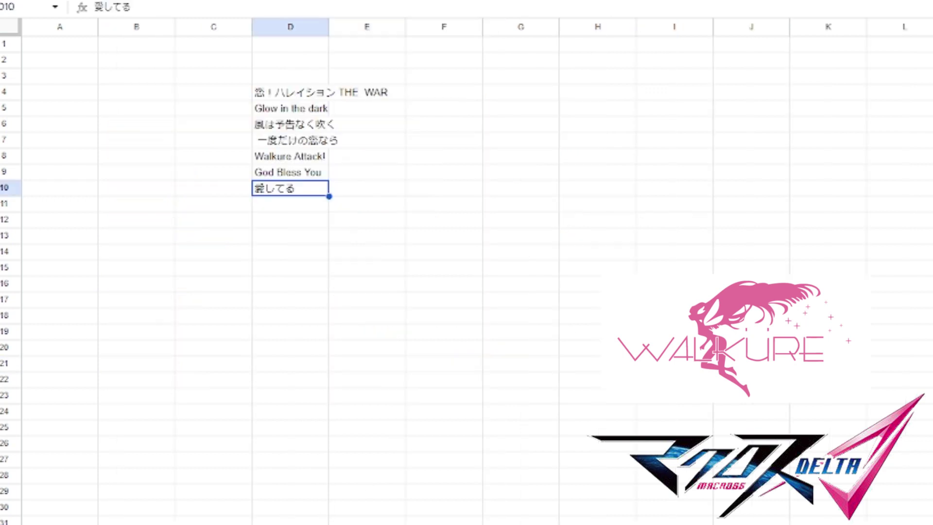
left_click(287, 205)
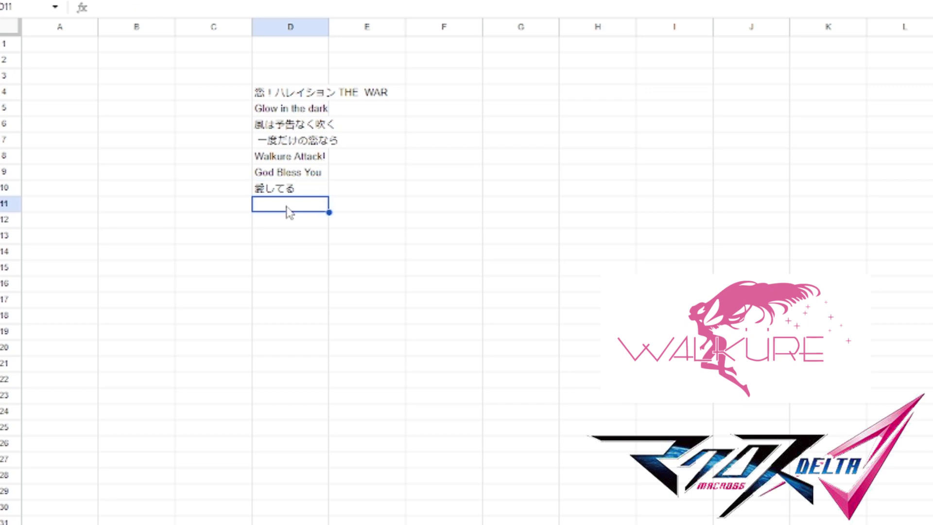
key("ctrl+v")
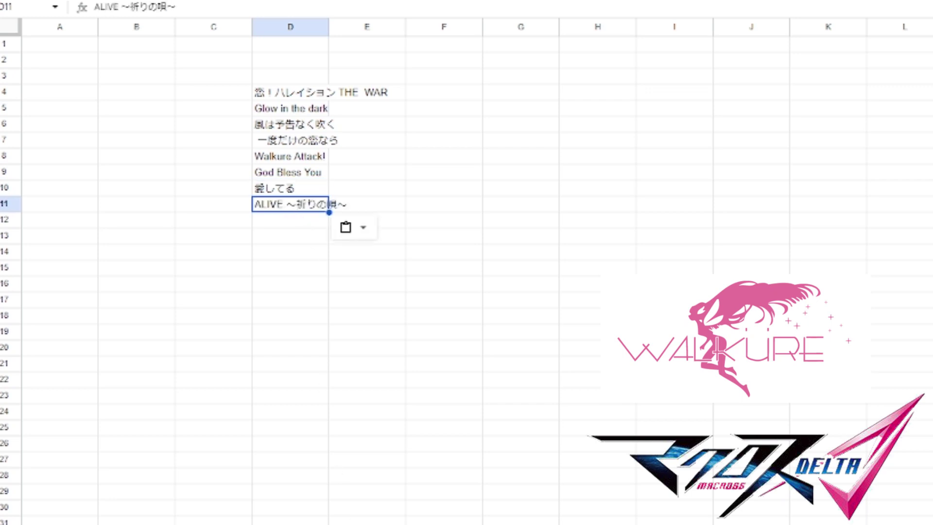
Copy GIRAFFE BLUES from the song list into D12 of the other sheet.
key("ctrl+shift+Page_Up")
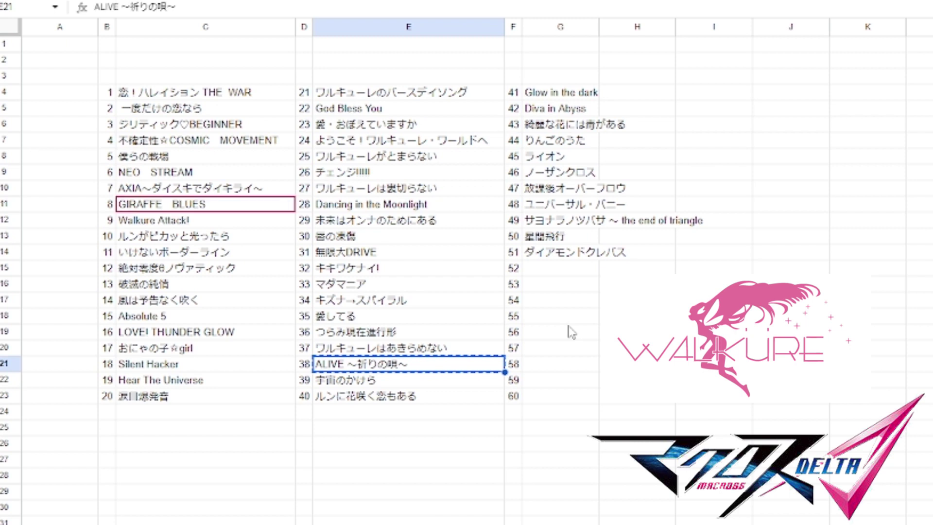
left_click(269, 209)
key("ctrl+c")
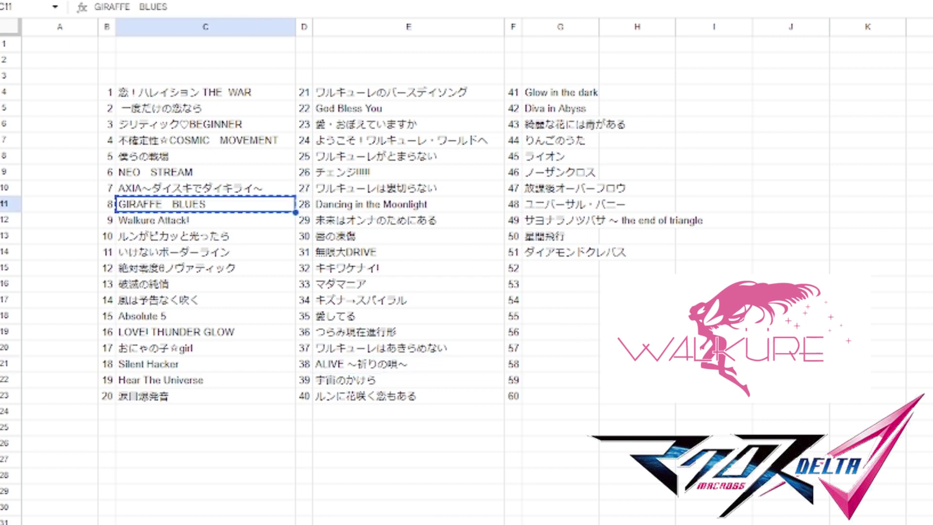
key("ctrl+shift+Page_Down")
left_click(308, 220)
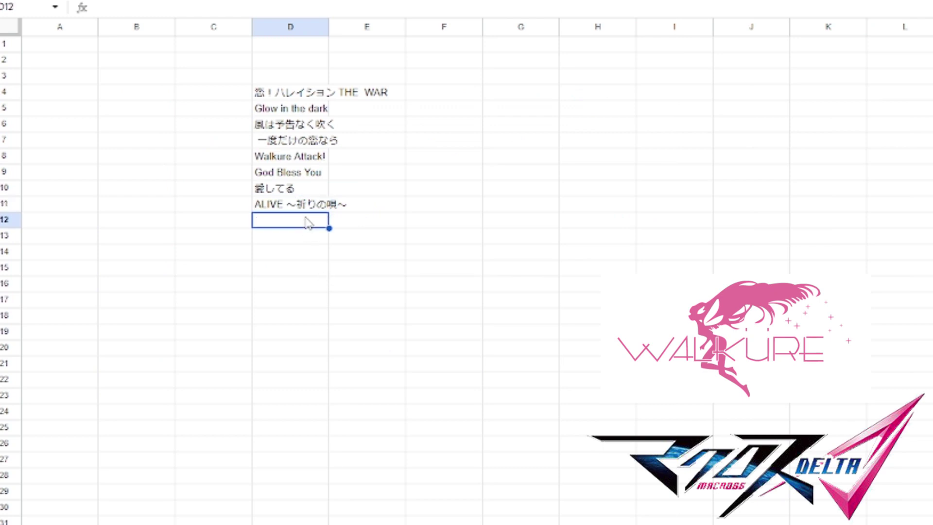
key("ctrl+v")
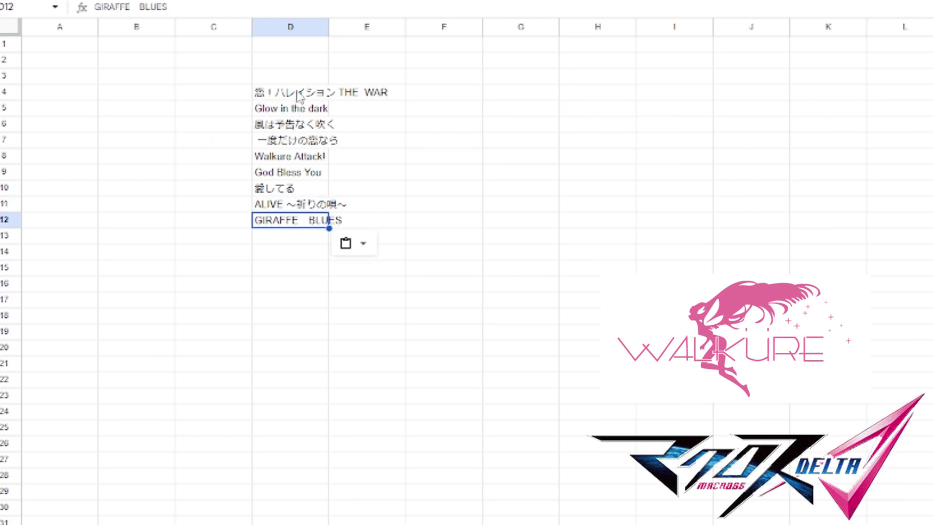
key("ctrl+shift+Page_Up")
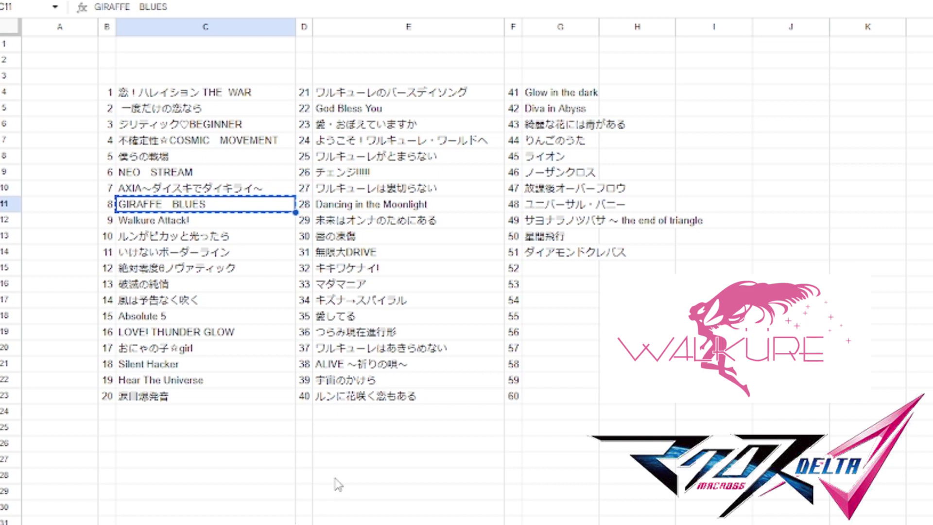
key("ctrl+shift+Page_Down")
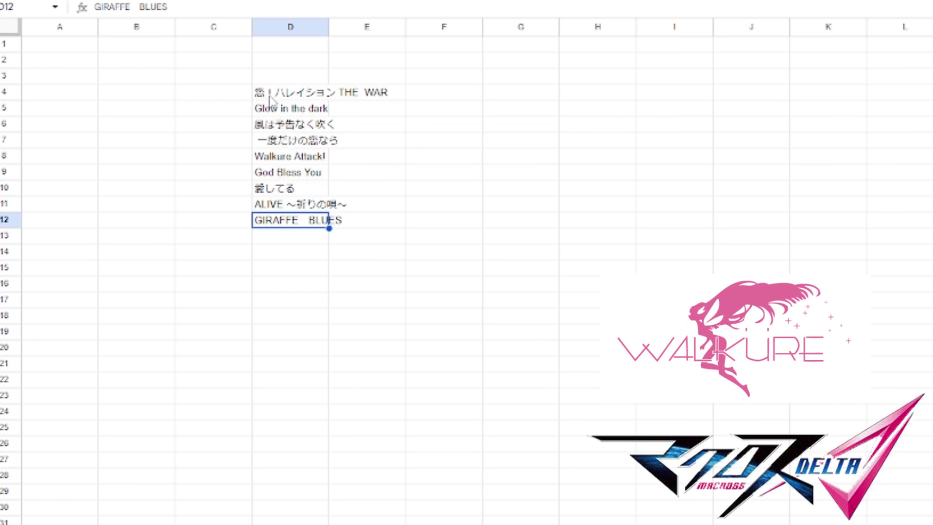
Number the selected songs 1 to 9 in C4:C12 by entering 1 and 2 and filling the series down.
left_click(242, 97)
type("1")
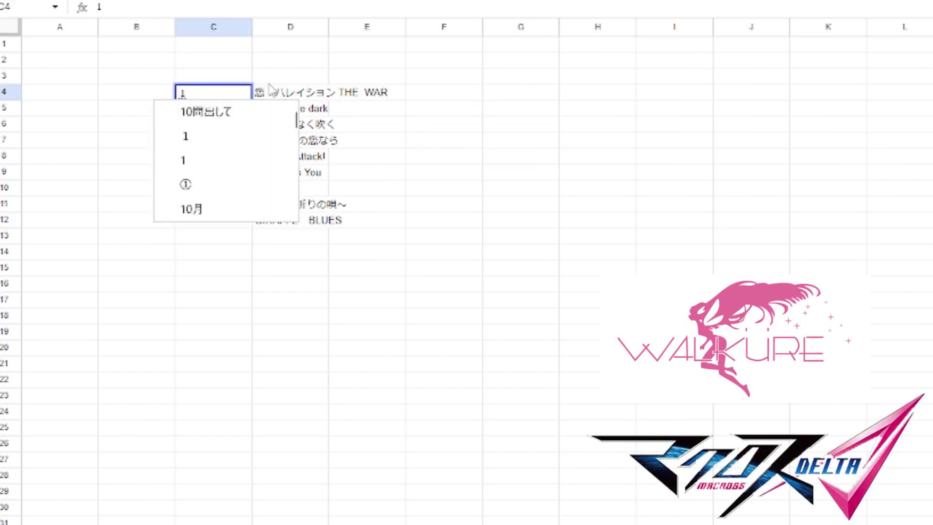
key("BackSpace")
type("1")
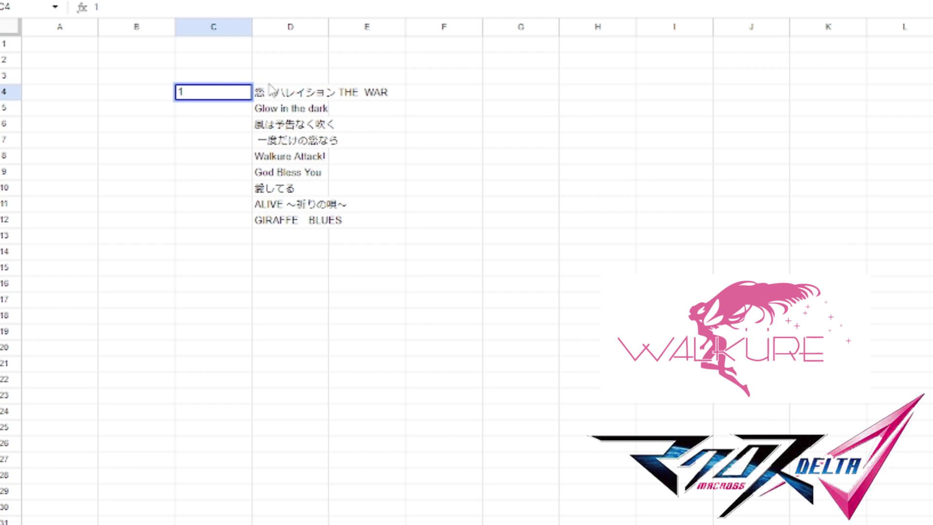
key("Return")
type("2")
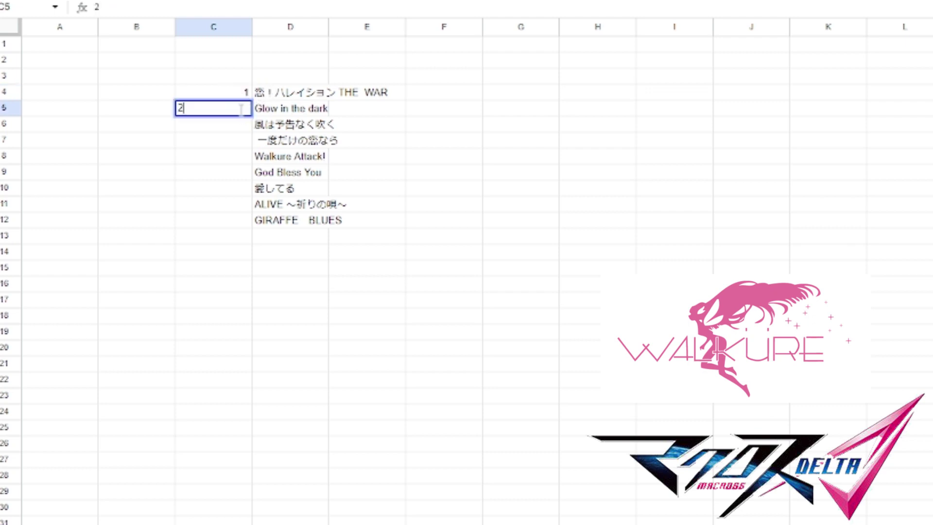
left_click_drag(243, 95, 245, 227)
left_click(452, 225)
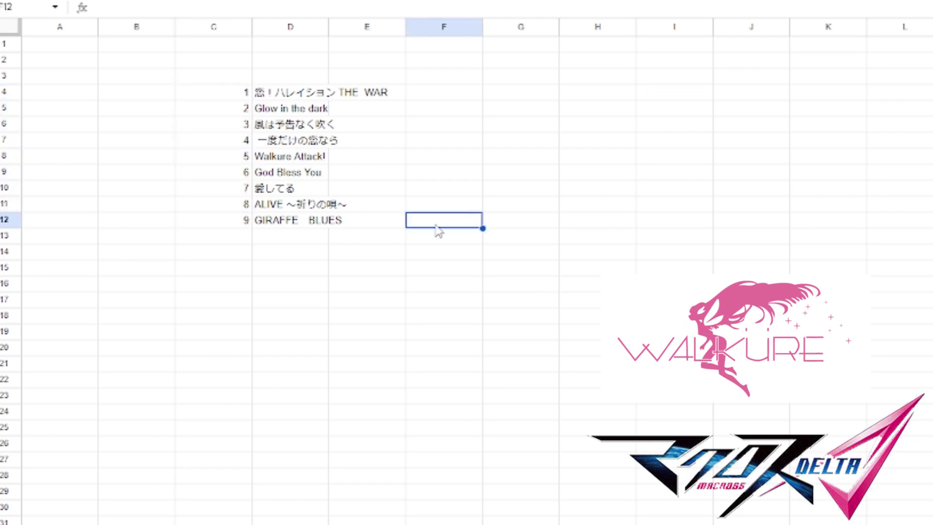
Enter 10 in C13 and fit the width of column C to its contents.
left_click(245, 234)
type("10")
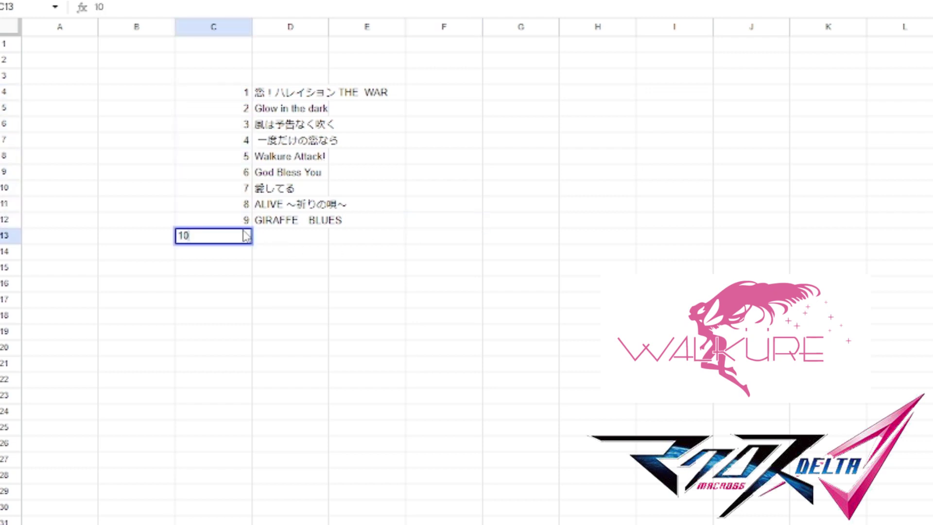
key("Return")
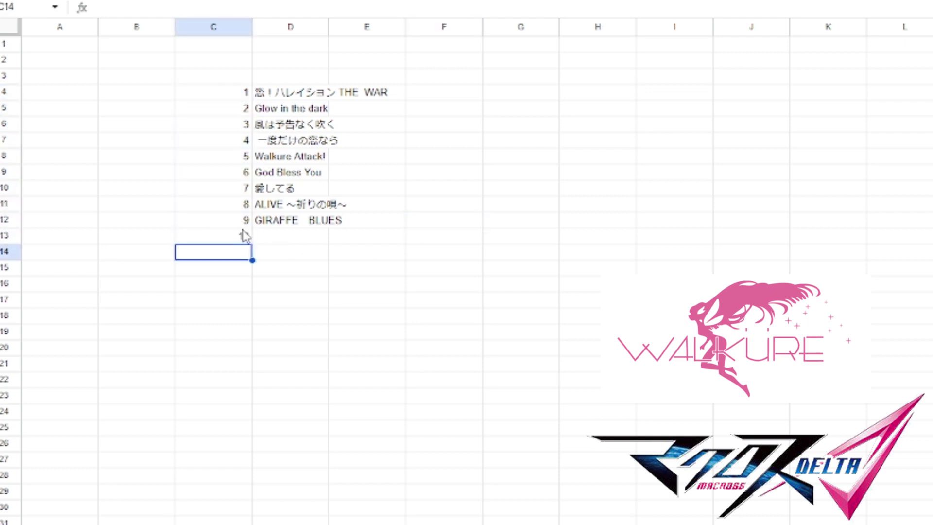
double_click(251, 27)
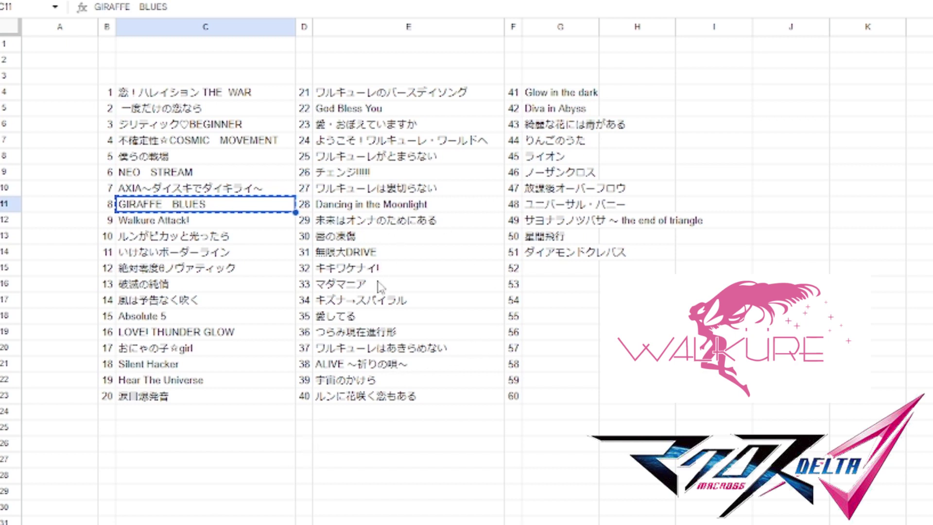
Copy ルンに花咲く恋もある from the song list into D13 of the other sheet.
left_click(383, 397)
key("ctrl+c")
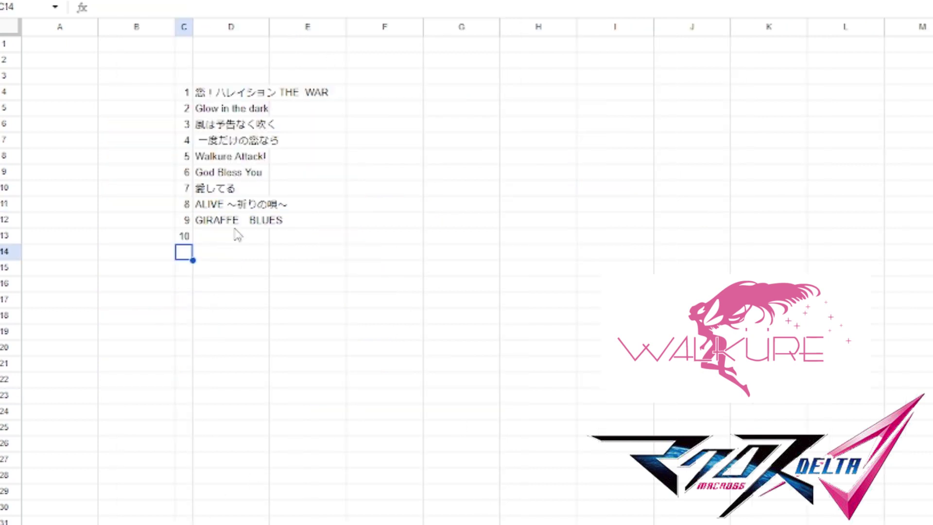
left_click(234, 235)
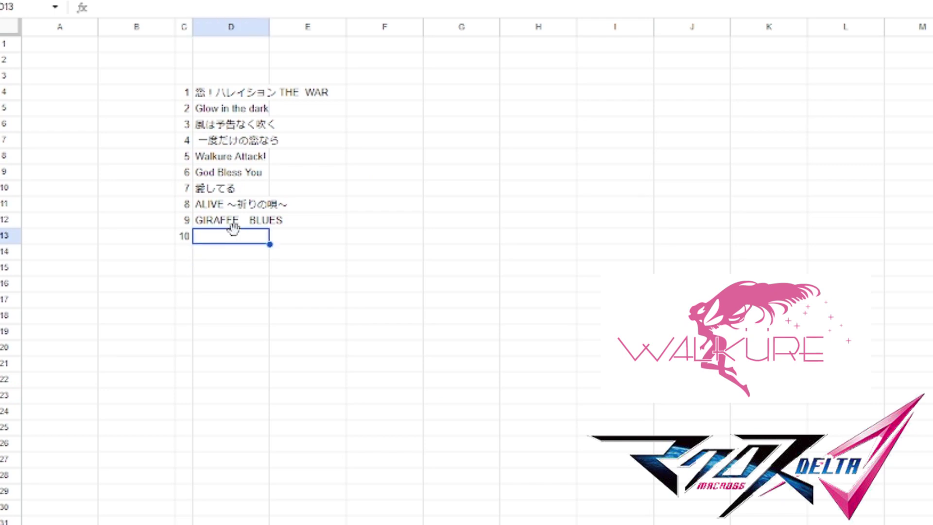
key("ctrl+v")
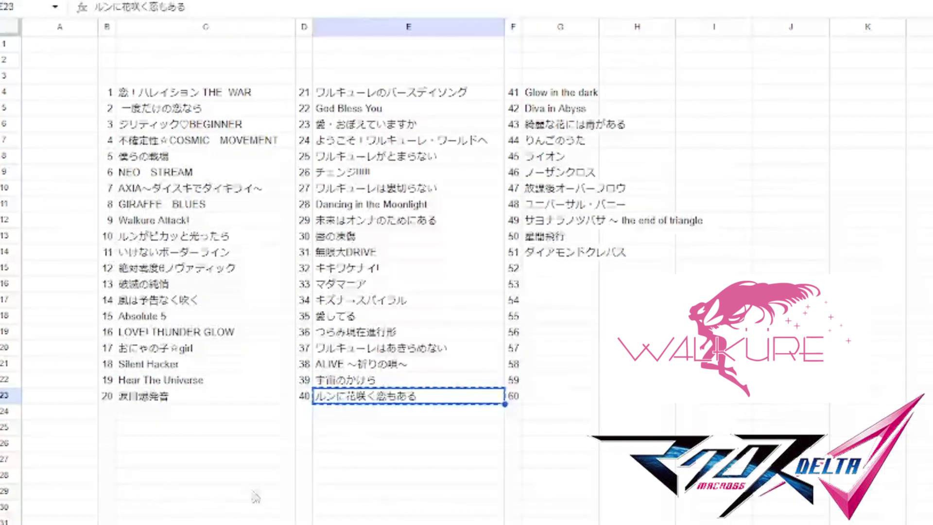
left_click(358, 414)
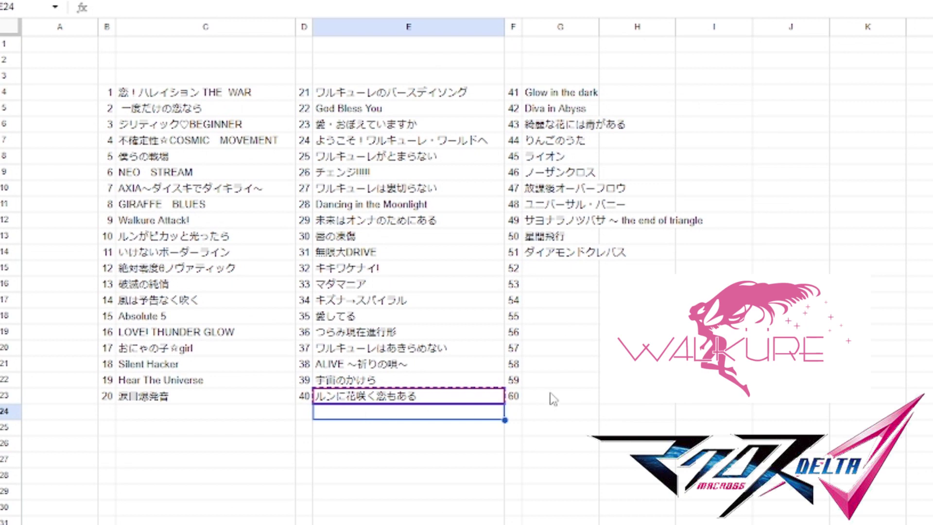
left_click(552, 419)
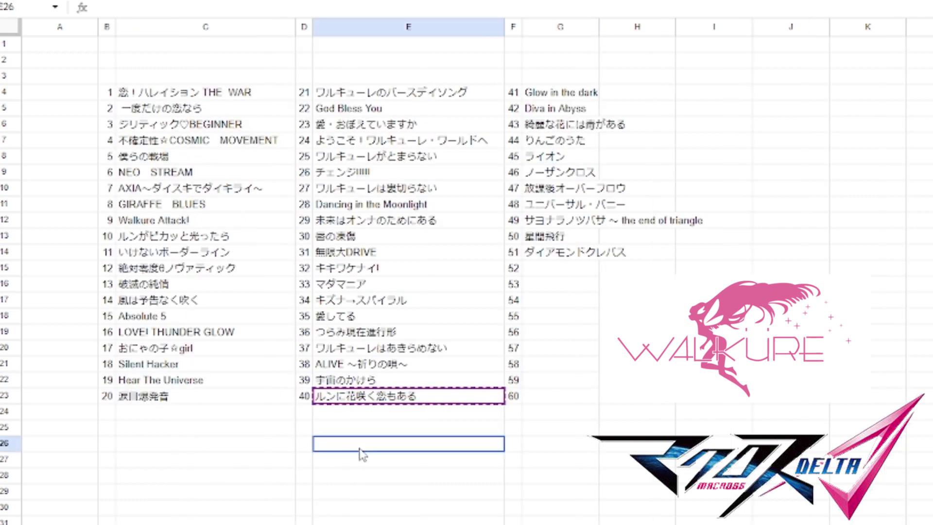
left_click(360, 450)
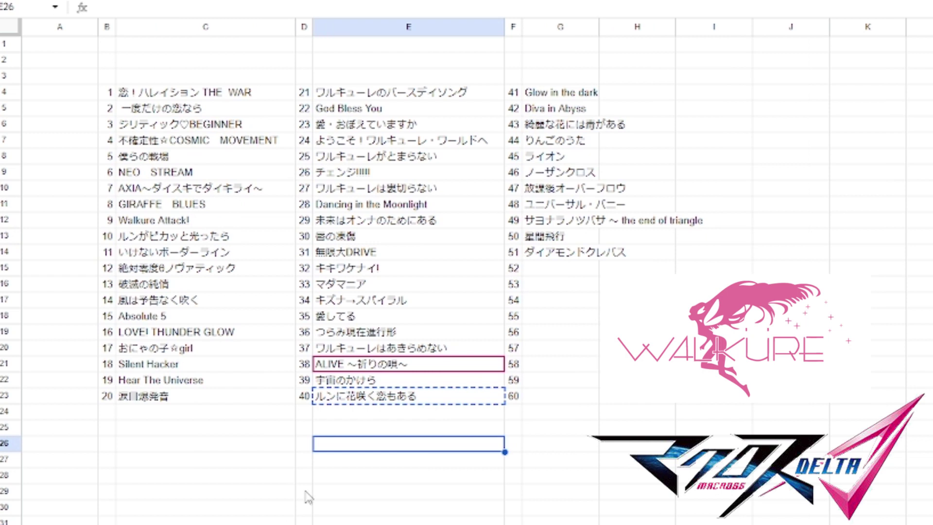
left_click(304, 492)
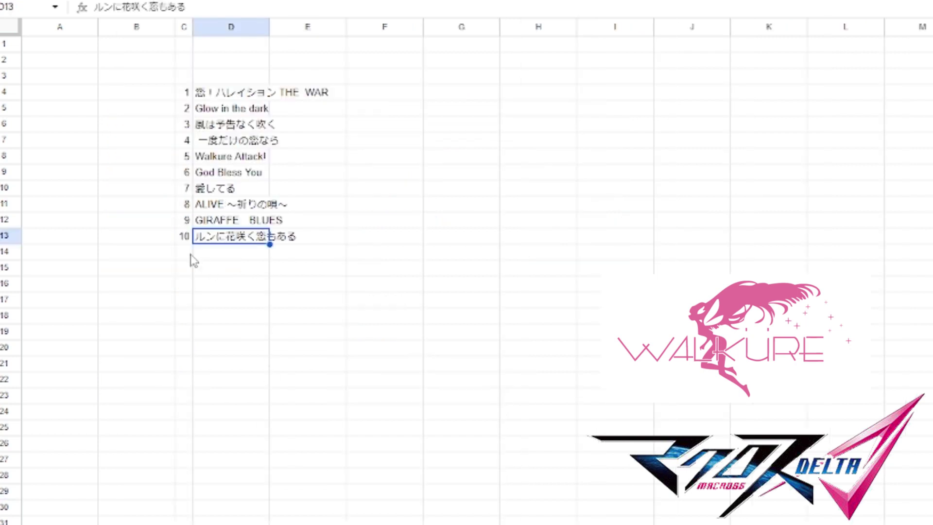
Enter 11 in C14 of the selection sheet and copy 唇の凍傷 from the song list into D14.
left_click(191, 252)
type("11")
key("Return")
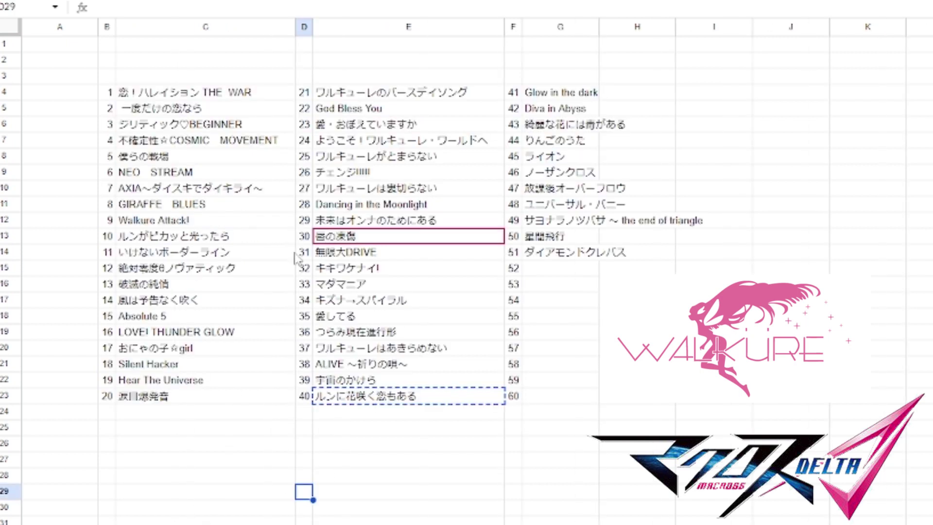
left_click(340, 236)
key("ctrl+c")
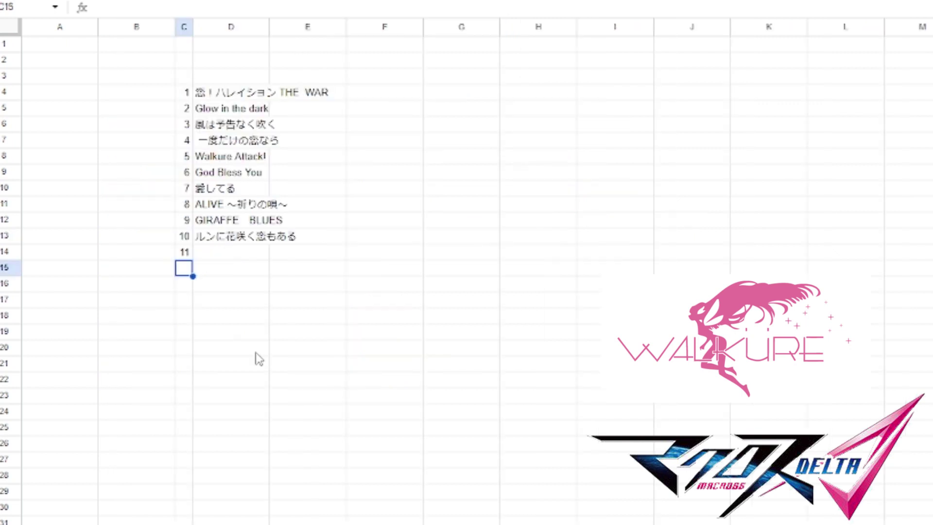
left_click(232, 253)
key("ctrl+v")
Enter 3 in E14 beside 唇の凍傷.
left_click(325, 257)
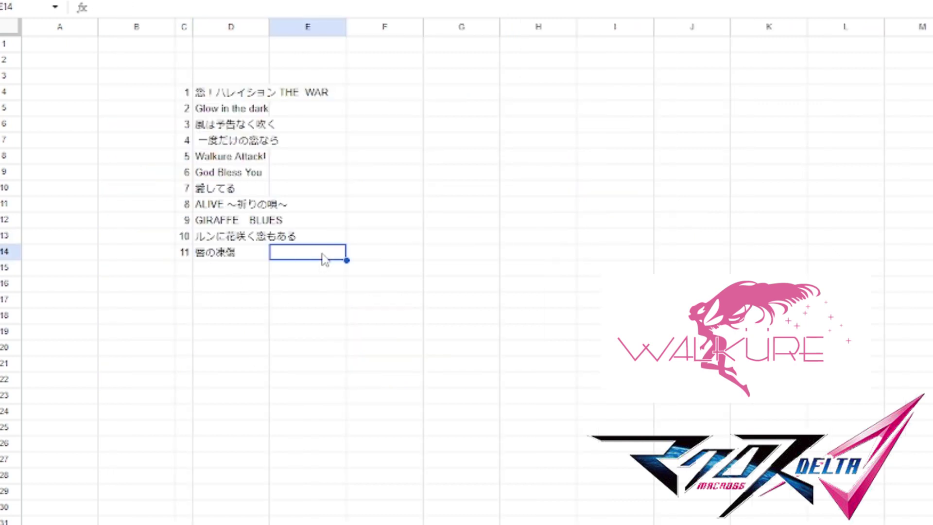
type("3")
key("Return")
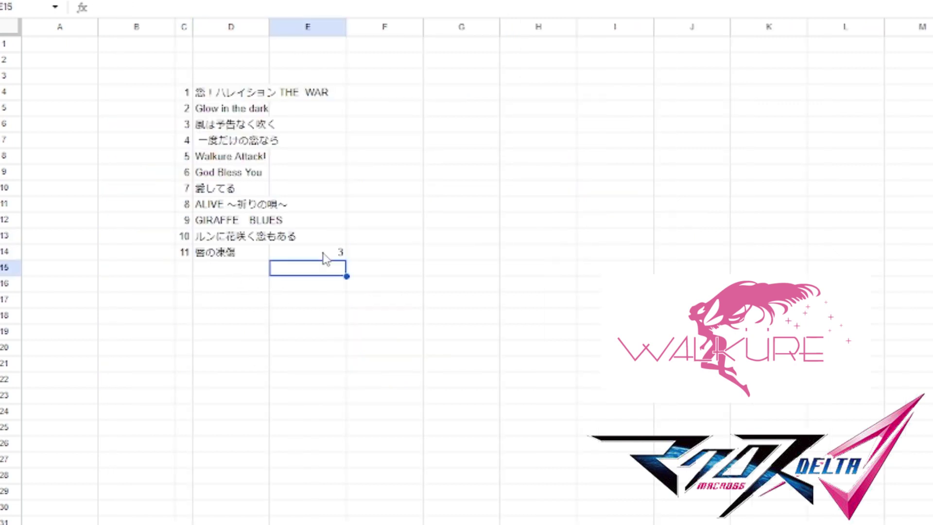
left_click(375, 254)
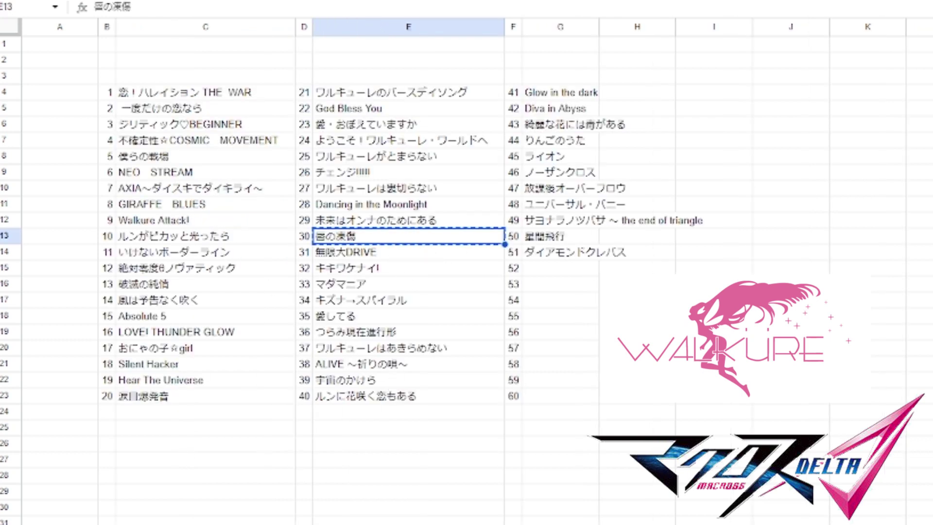
left_click(637, 316)
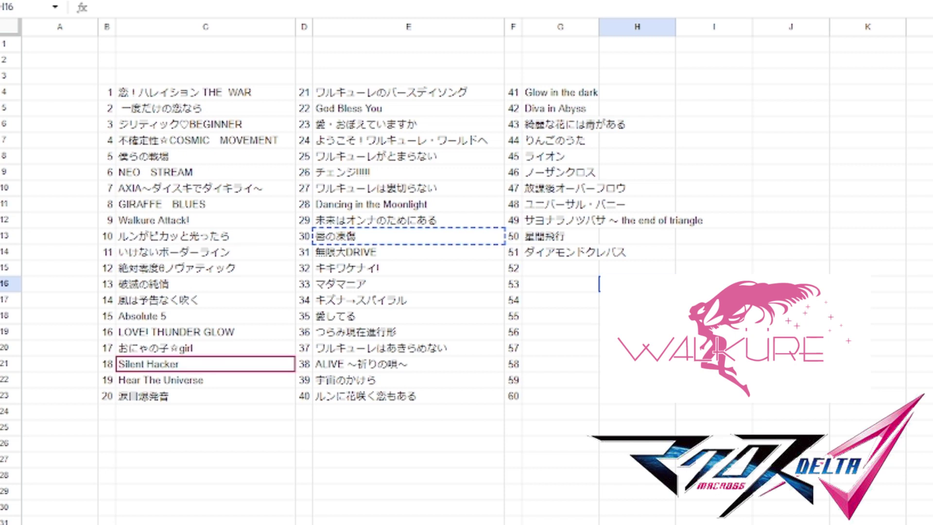
left_click(263, 446)
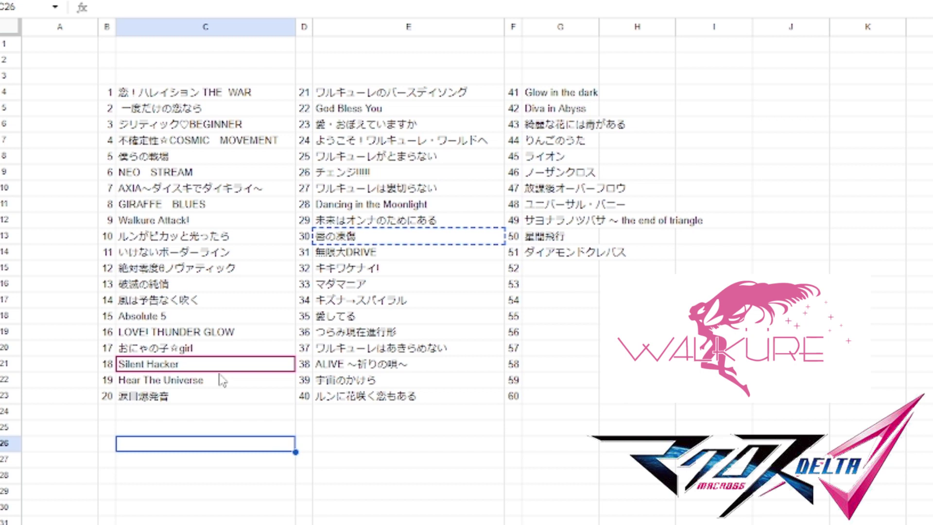
Copy おにゃの子☆girl from the song list into D15 of the other sheet and number it 12 in C15.
left_click(239, 370)
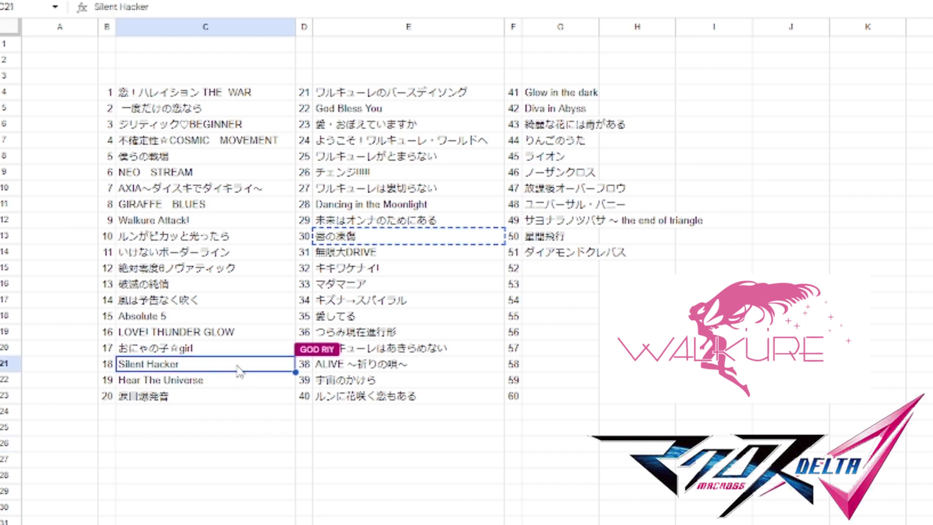
key("ctrl+c")
left_click(225, 339)
left_click(224, 348)
key("ctrl+c")
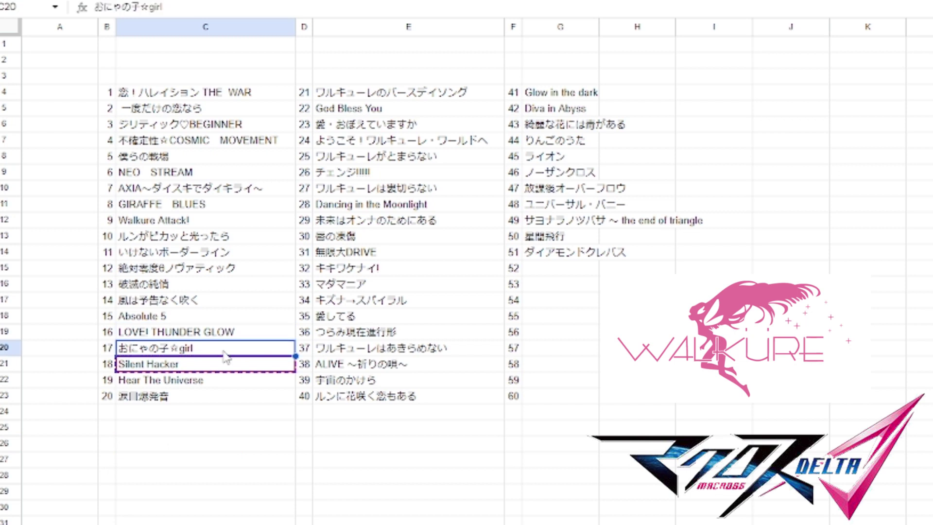
left_click(215, 523)
left_click(256, 272)
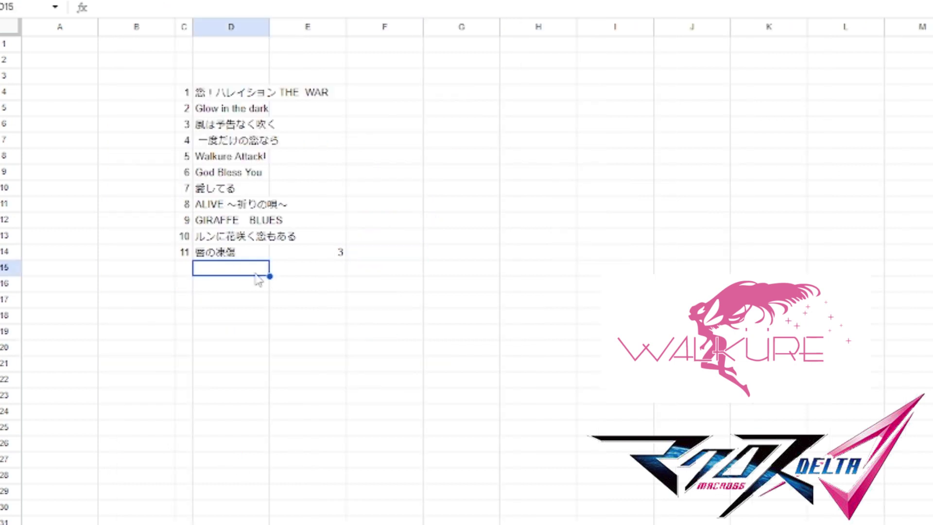
key("ctrl+v")
left_click(185, 268)
type("12")
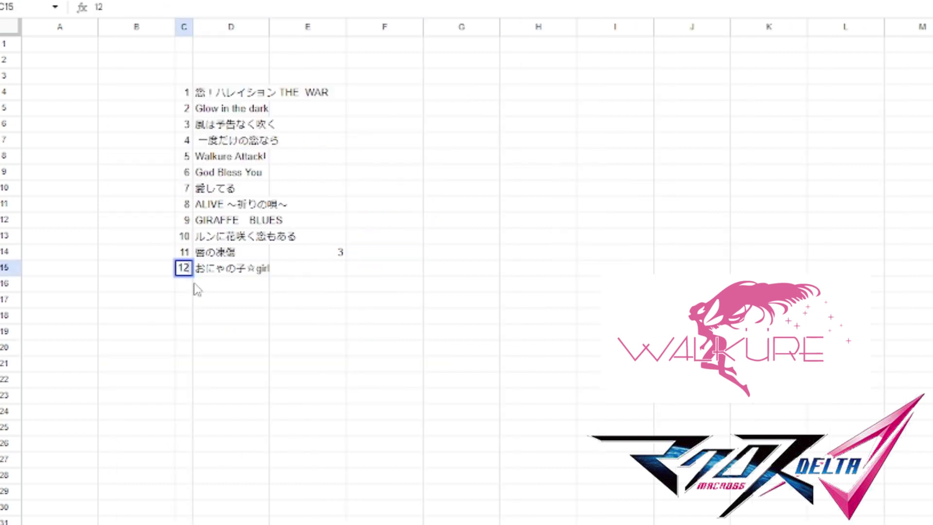
Copy マダマニア from the song list into D16 of the other sheet.
left_click(204, 288)
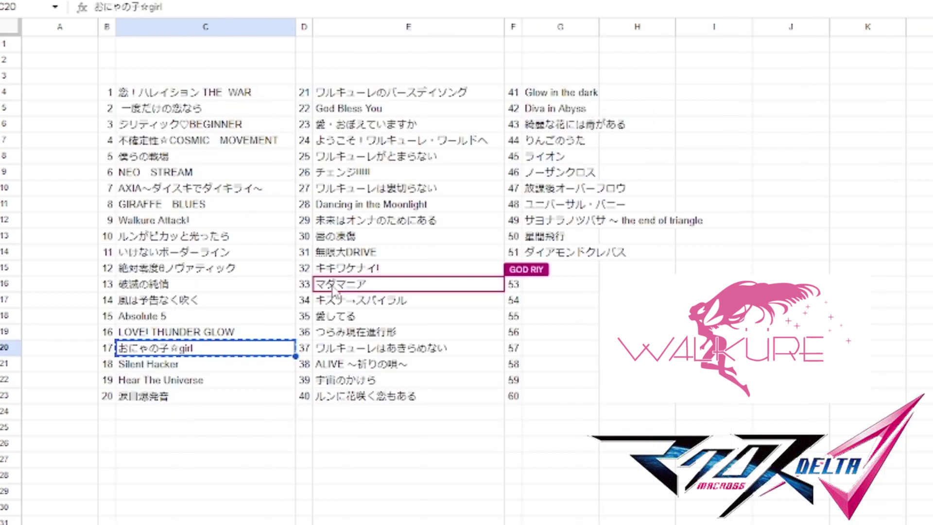
left_click(408, 284)
key("ctrl+c")
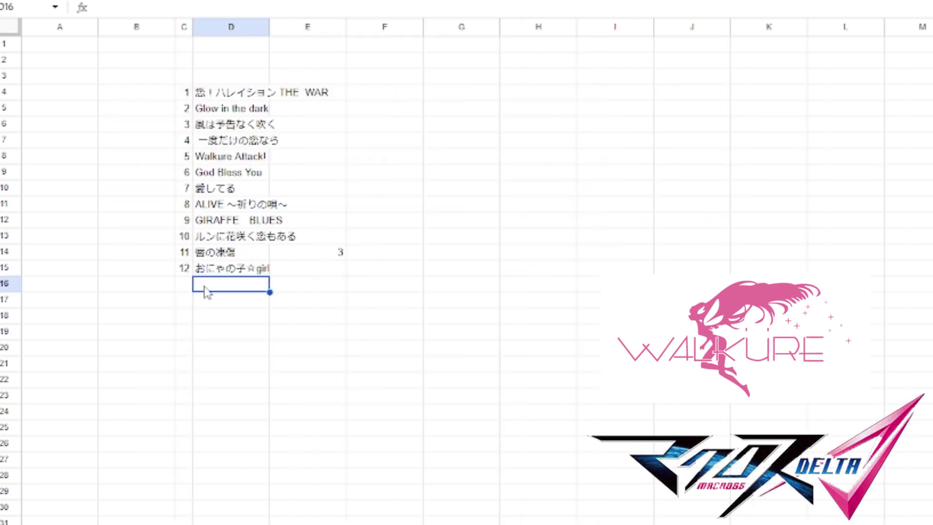
key("ctrl+v")
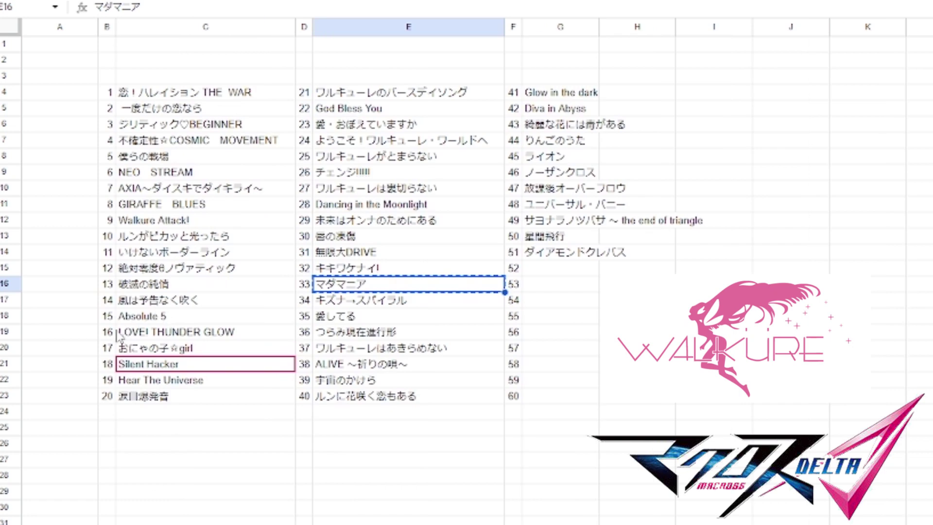
Copy Silent Hacker from the song list into D17 of the other sheet and fill the numbering down to 14 in C17.
left_click(150, 364)
key("ctrl+c")
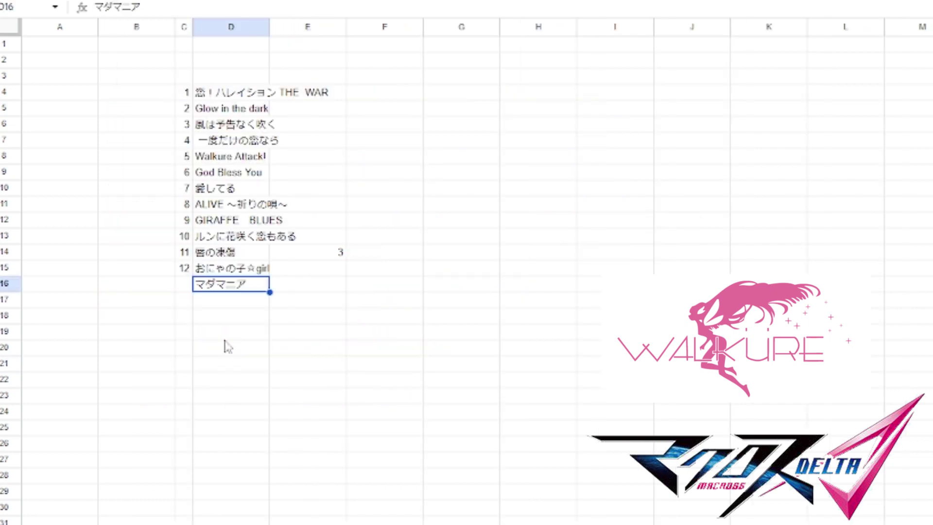
left_click(199, 298)
key("ctrl+v")
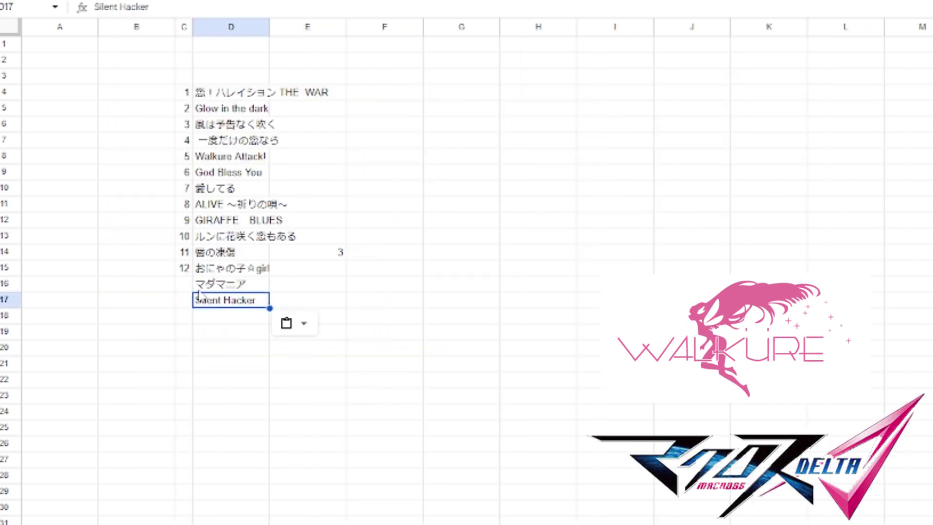
left_click_drag(187, 256, 190, 307)
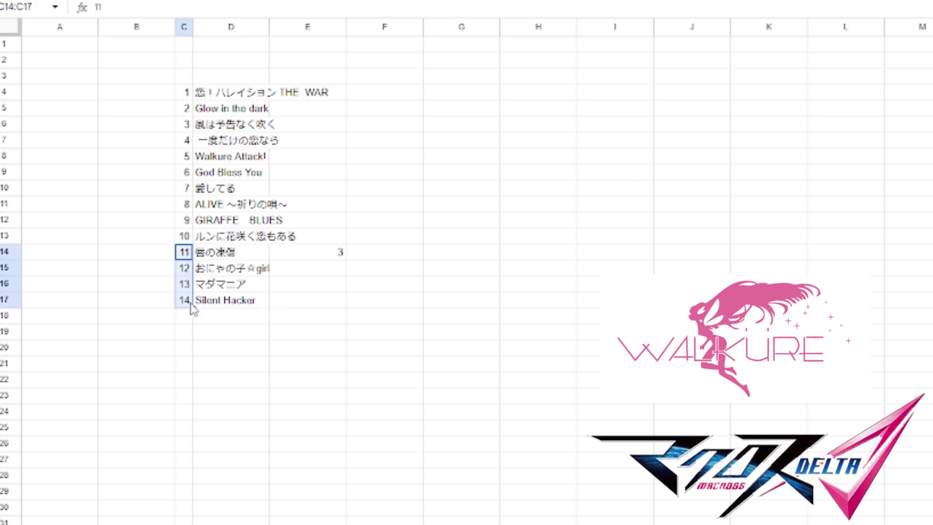
left_click(461, 291)
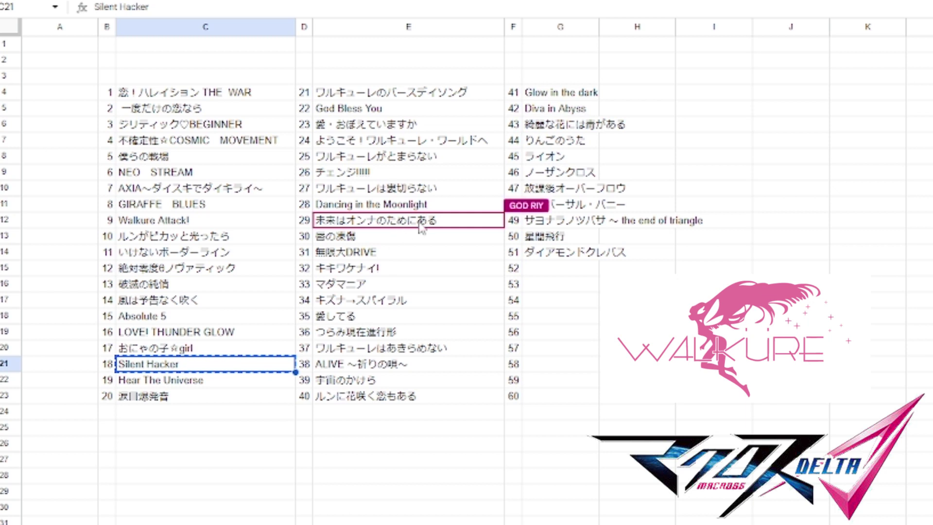
Copy 未来はオンナのためにある from the song list into D18 of the other sheet.
left_click(408, 245)
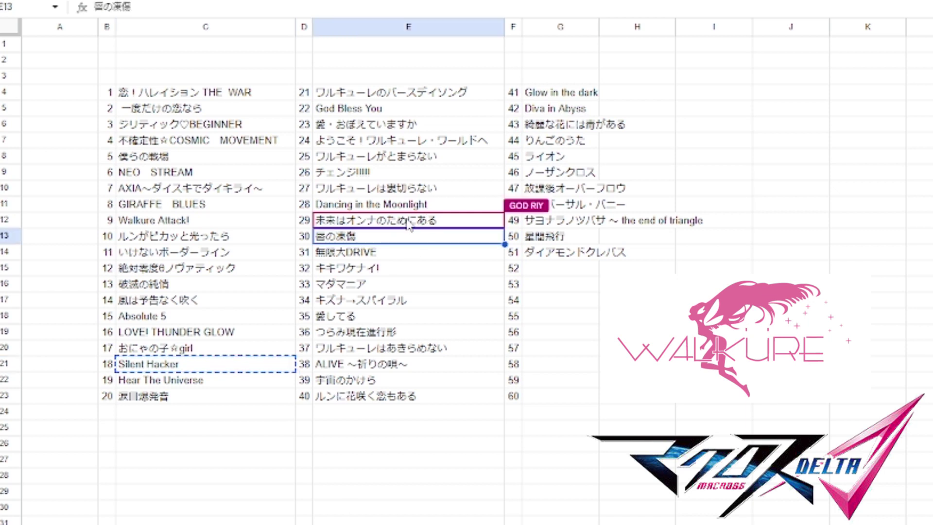
left_click(409, 225)
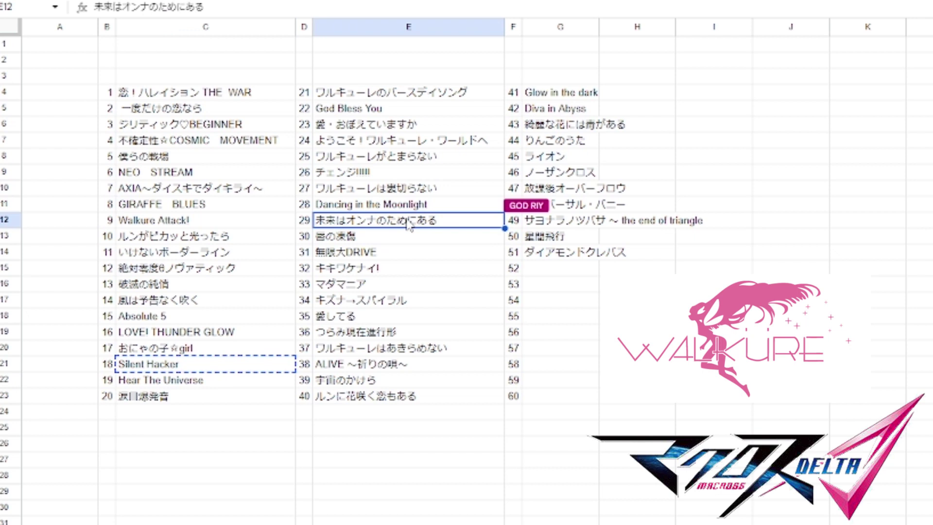
key("ctrl+c")
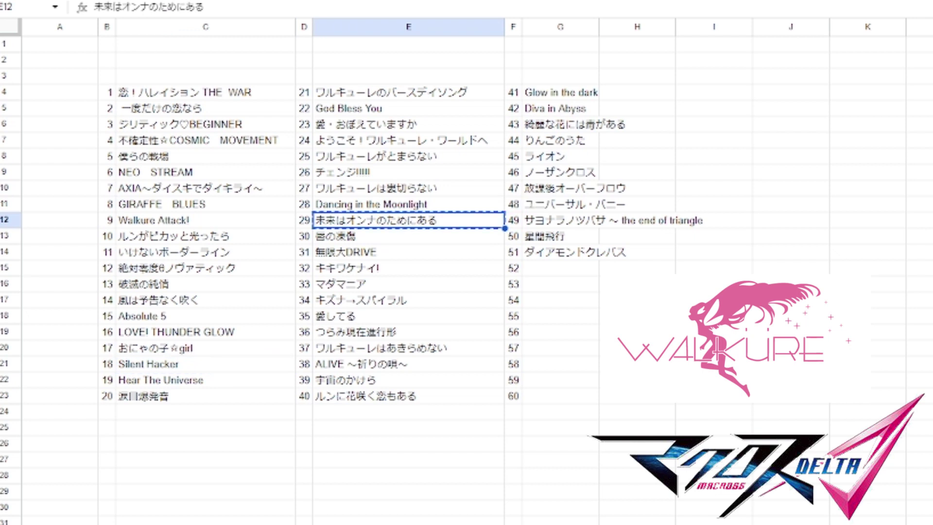
key("ctrl+shift+Page_Down")
left_click(235, 318)
key("ctrl+v")
Enter 15 in C18 and fill the numbering series down to 20 in C23.
left_click(186, 321)
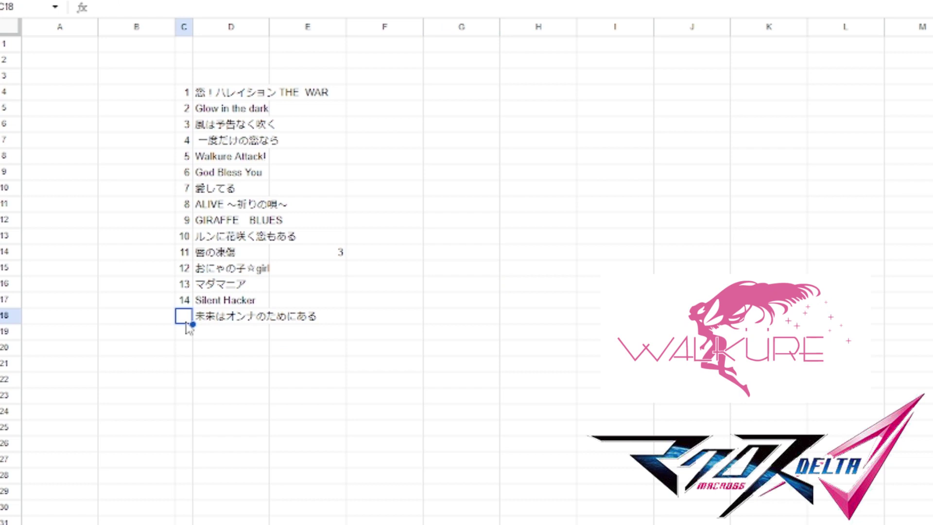
type("15")
key("Return")
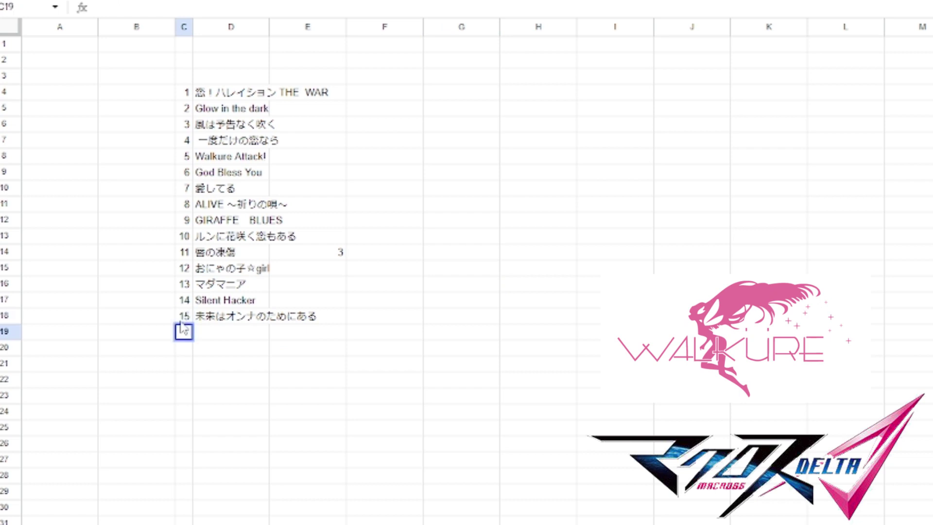
left_click_drag(189, 283, 189, 396)
left_click(245, 398)
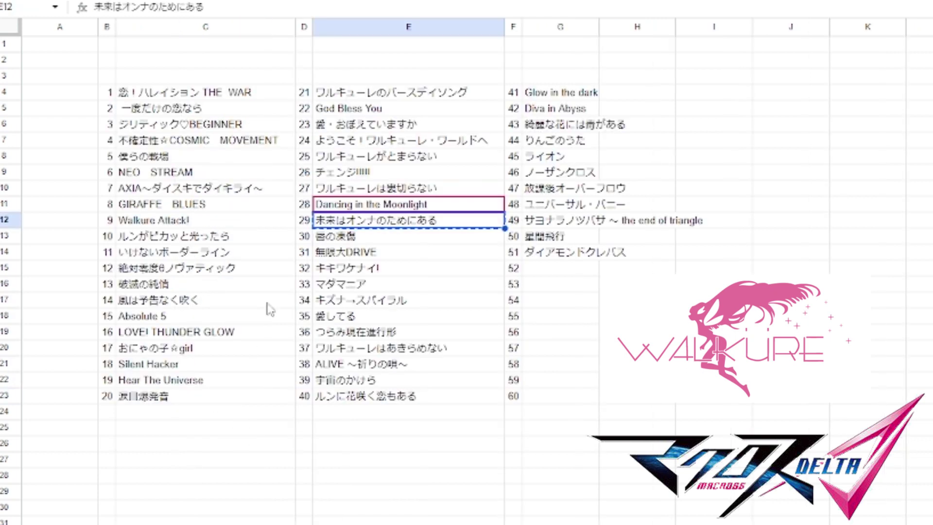
Copy Dancing in the Moonlight from the song list into D19 of the other sheet.
left_click(360, 208)
key("ctrl+c")
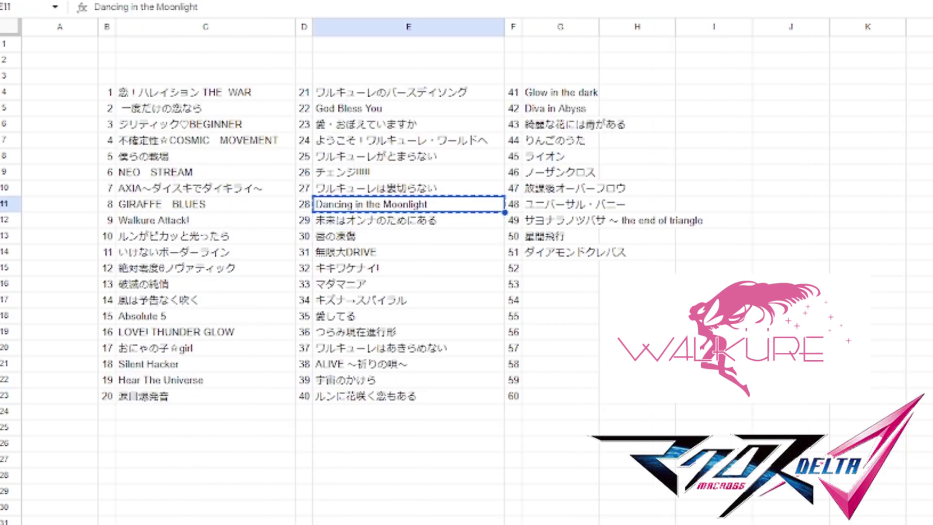
key("ctrl+shift+Page_Up")
left_click(219, 330)
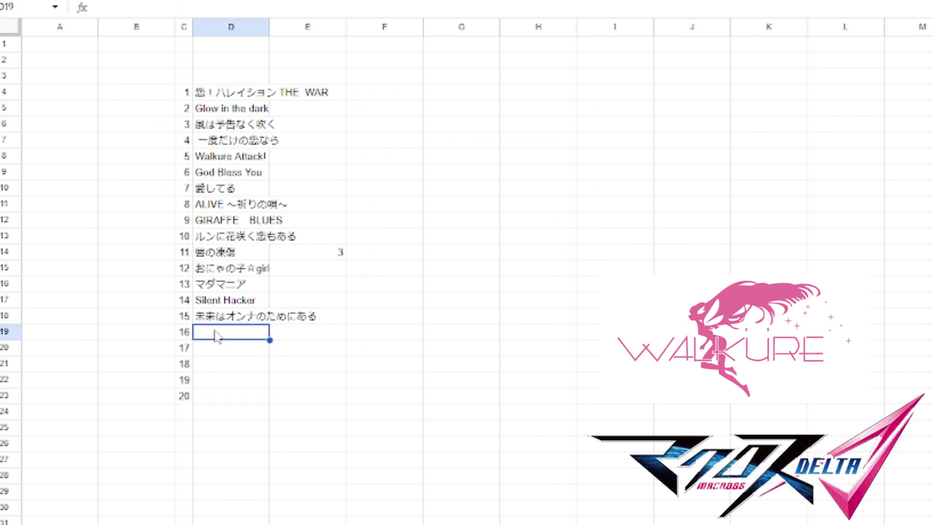
key("ctrl+v")
Enter 5 in E19 beside Dancing in the Moonlight.
left_click(330, 336)
type("5")
key("Return")
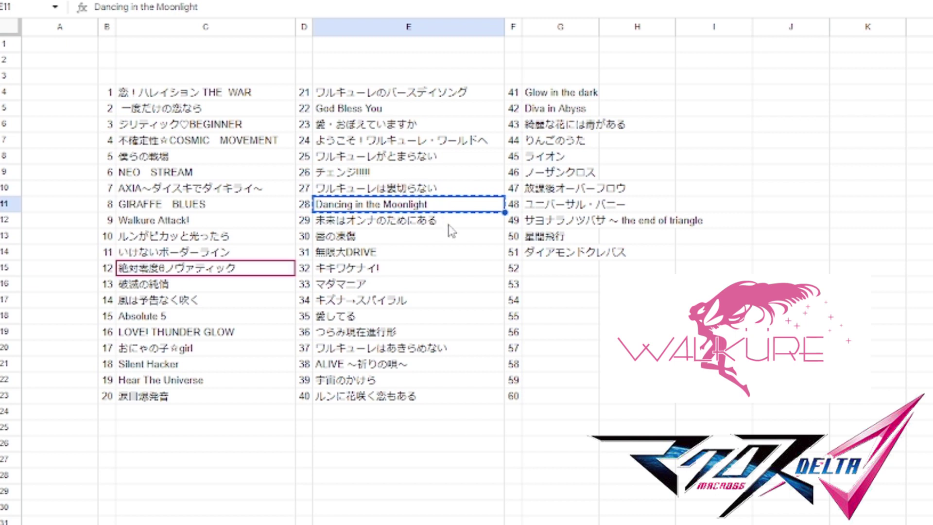
Copy 絶対零度θノヴァティック from the song list into D20 of the other sheet and enter 1 in E20.
left_click(265, 272)
key("ctrl+c")
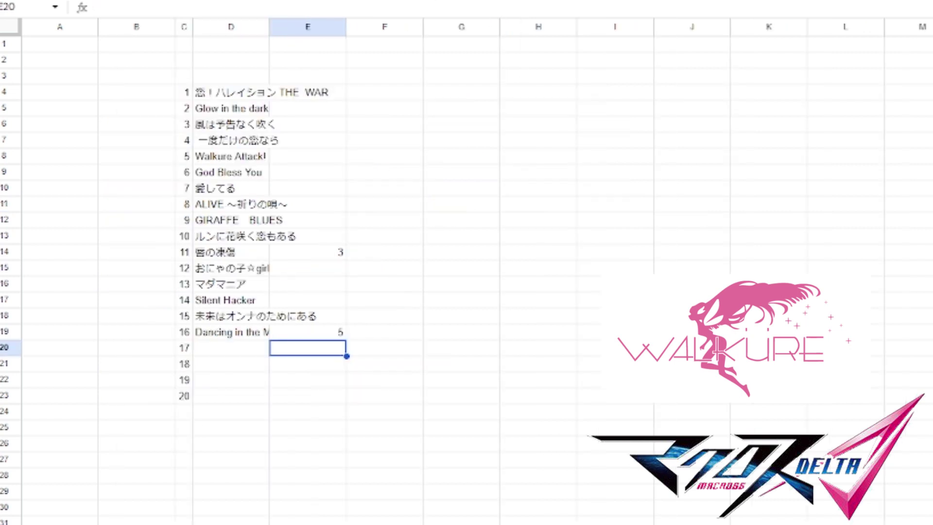
left_click(219, 353)
key("ctrl+v")
left_click(334, 354)
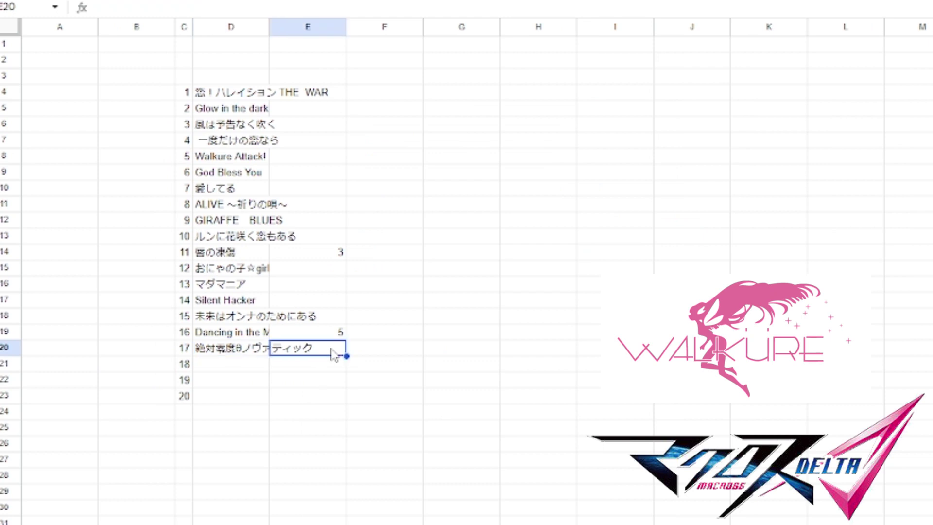
type("1")
key("Return")
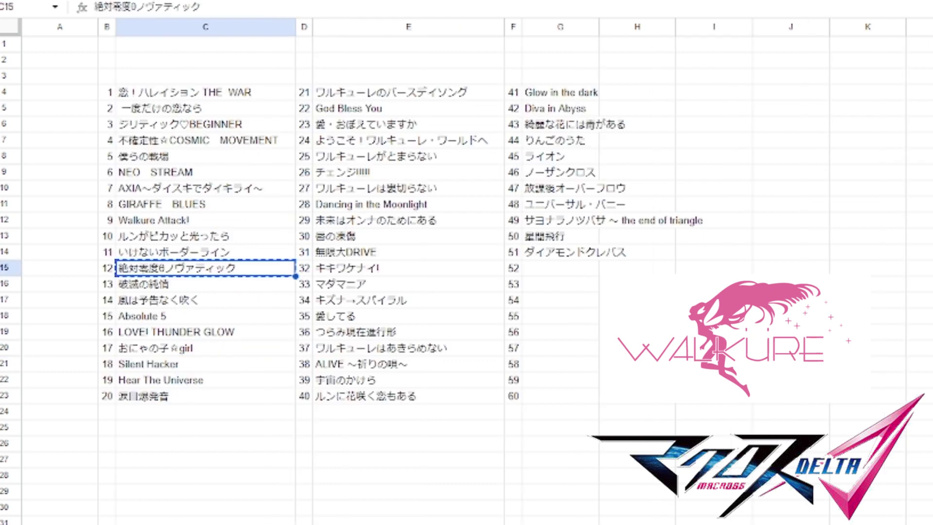
left_click(367, 495)
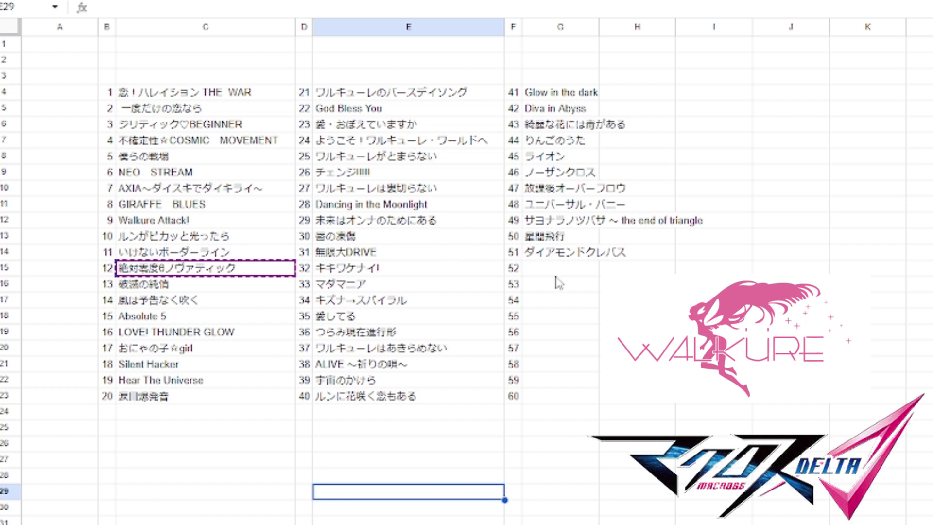
left_click(637, 283)
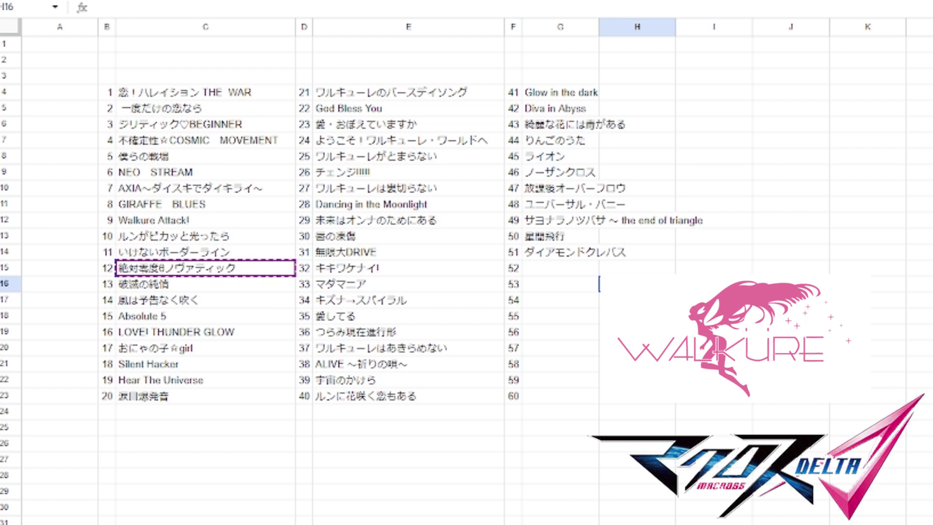
left_click(572, 290)
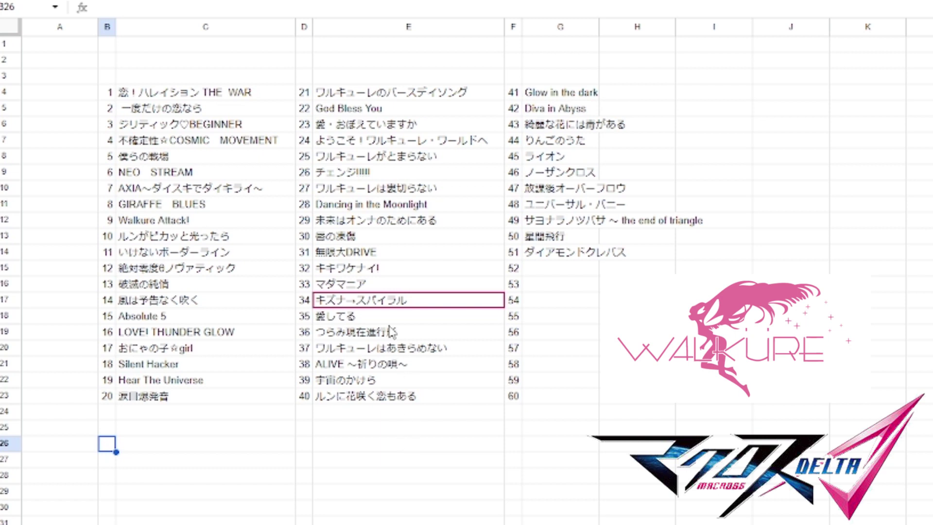
Copy キキワケナイ! from the song list into D21 of the other sheet.
left_click(365, 274)
key("ctrl+c")
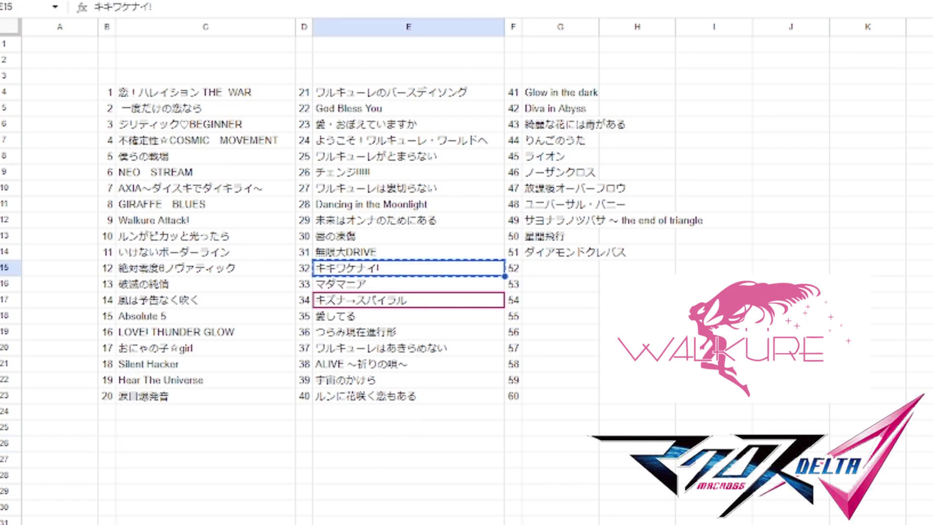
key("ctrl+Page_Down")
key("ctrl+v")
Copy キズナ→スパイラル from the song list into D22 of the other sheet.
key("ctrl+Page_Up")
key("Down")
key("Down")
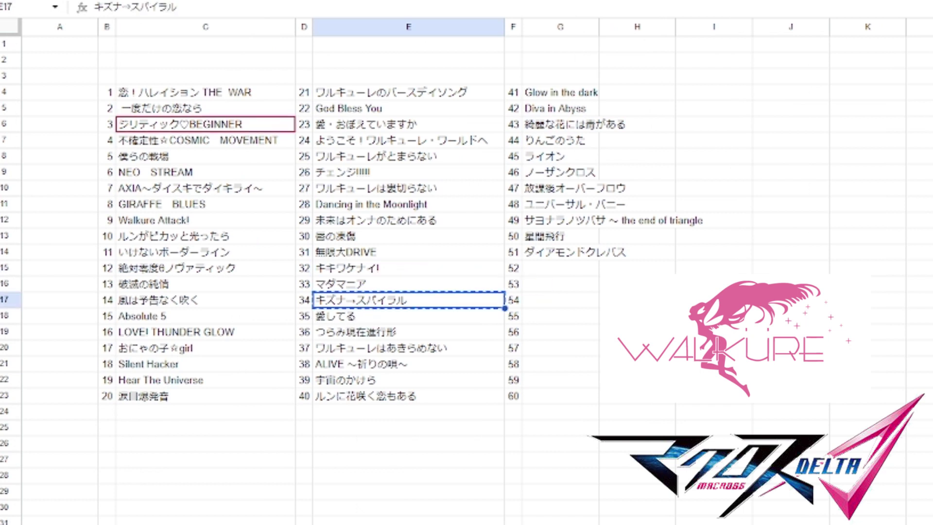
key("ctrl+Page_Down")
left_click(219, 380)
key("ctrl+v")
Copy チェンジ!!!!! from the song list into D23 of the other sheet.
key("ctrl+Page_Up")
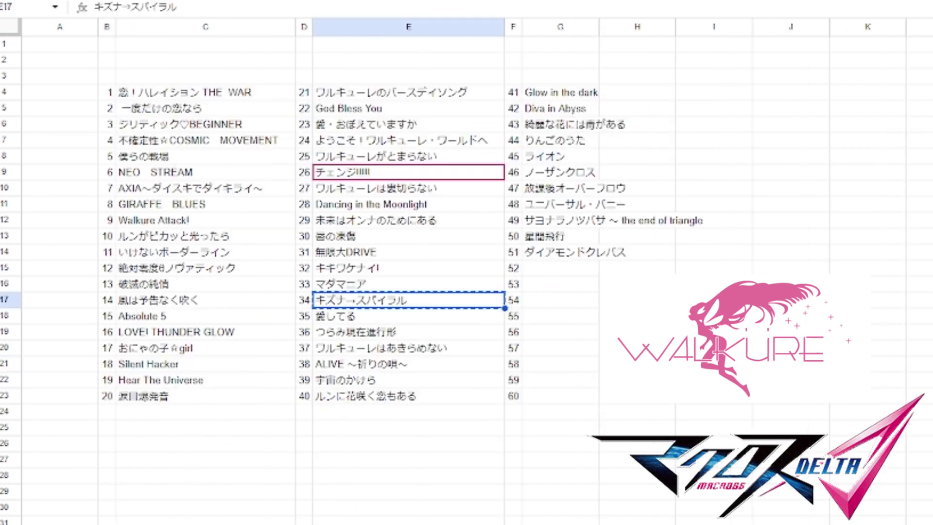
left_click(397, 171)
key("shift+Up")
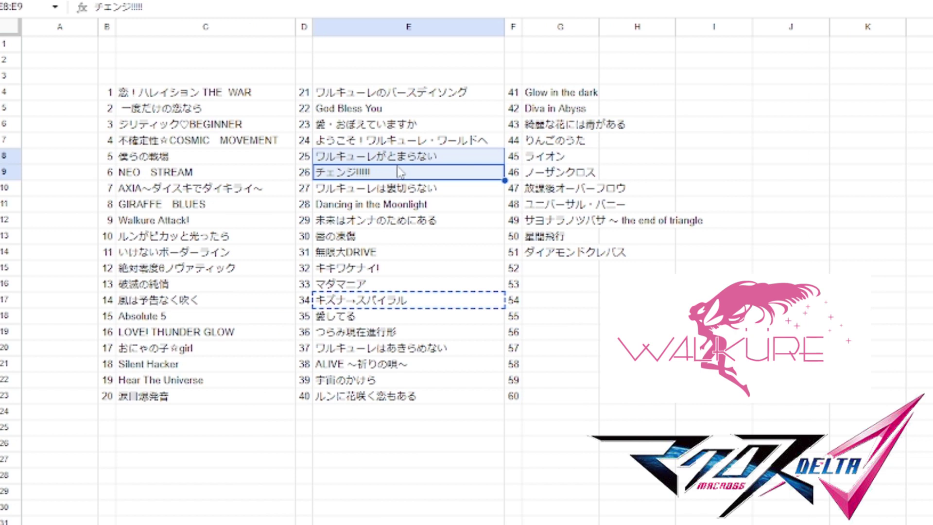
key("shift+Down")
key("ctrl+c")
key("ctrl+Page_Down")
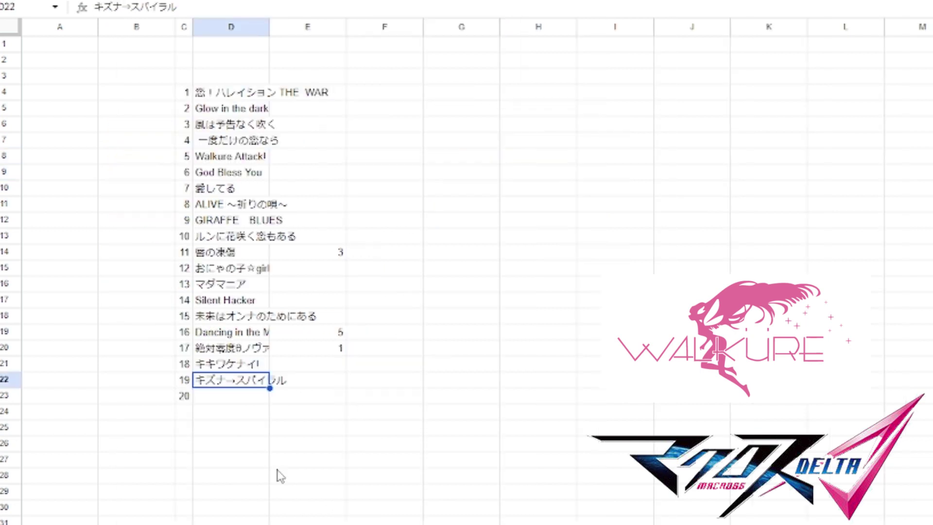
left_click(244, 400)
key("ctrl+v")
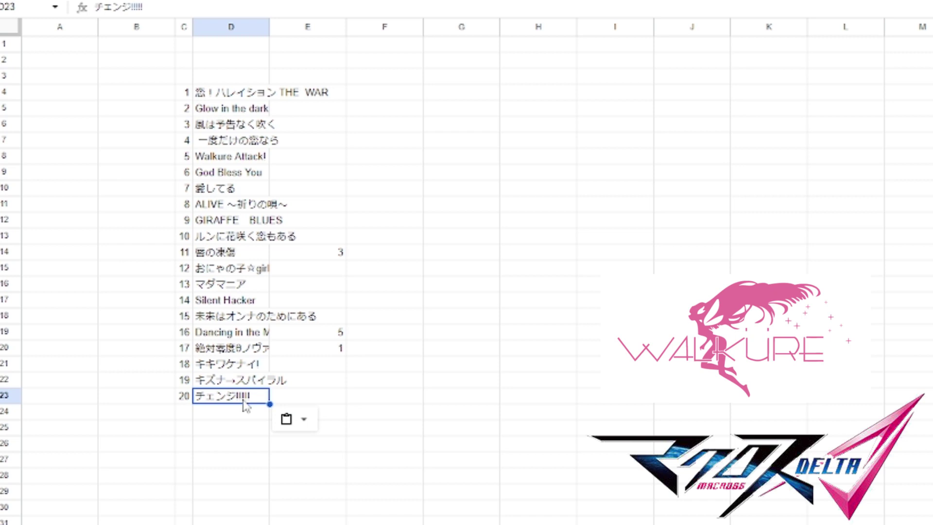
Enter 21 in C24 and copy りんごのうた from the song list into D24 beside it.
left_click(185, 413)
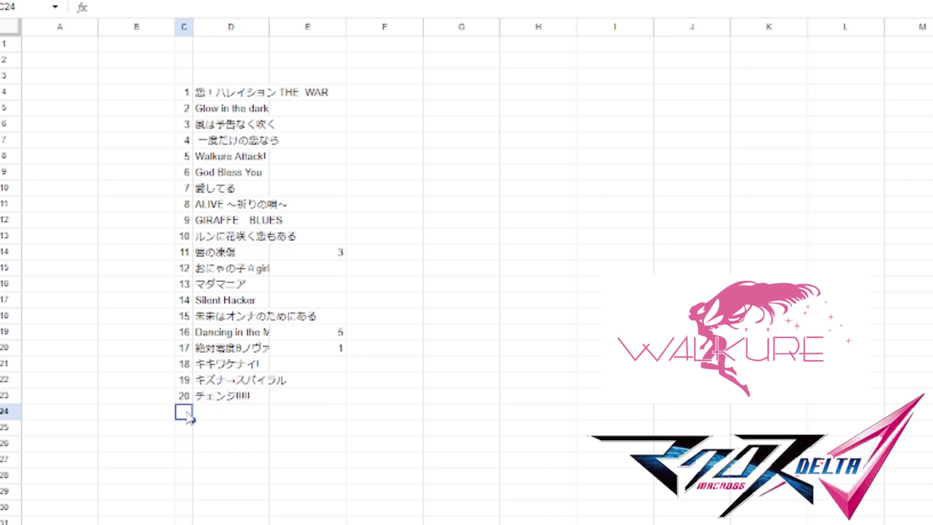
type("21")
left_click(224, 417)
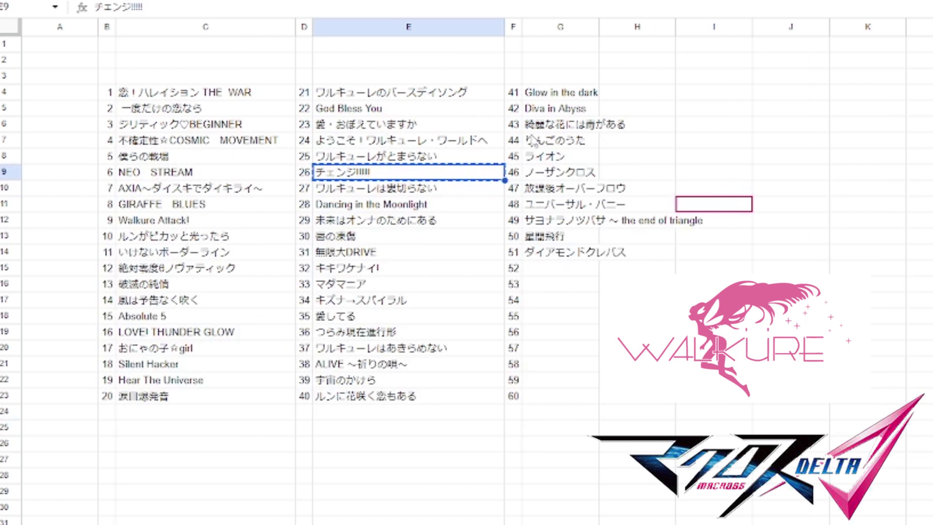
left_click(535, 141)
key("ctrl+c")
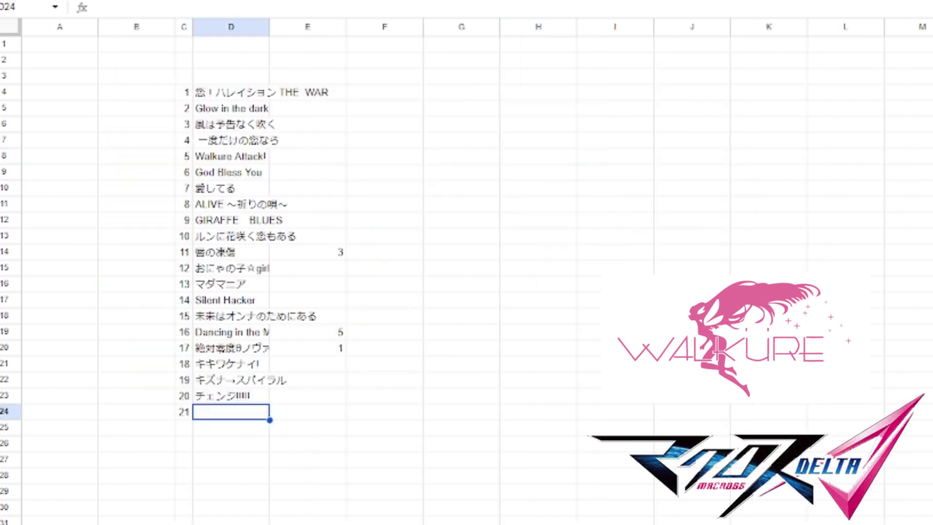
key("ctrl+v")
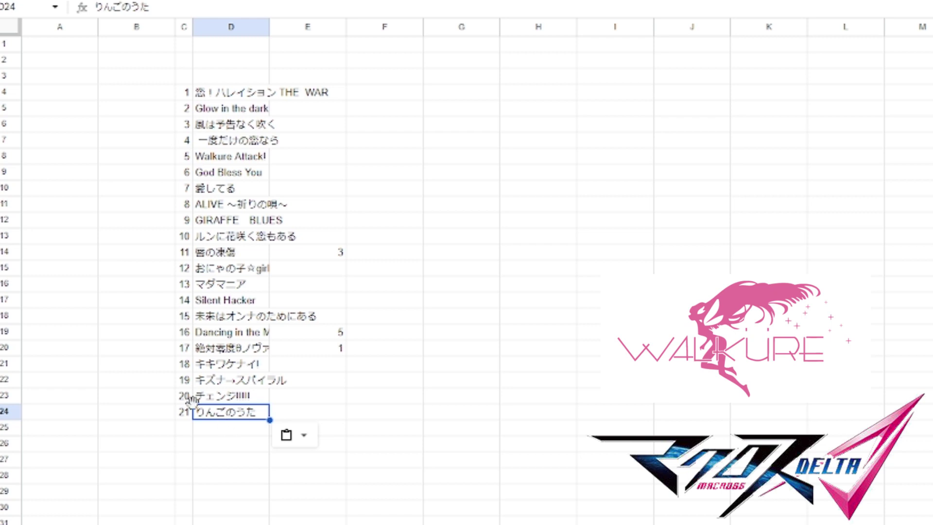
Extend the numbering series in column C down to 26 in C29.
left_click(184, 412)
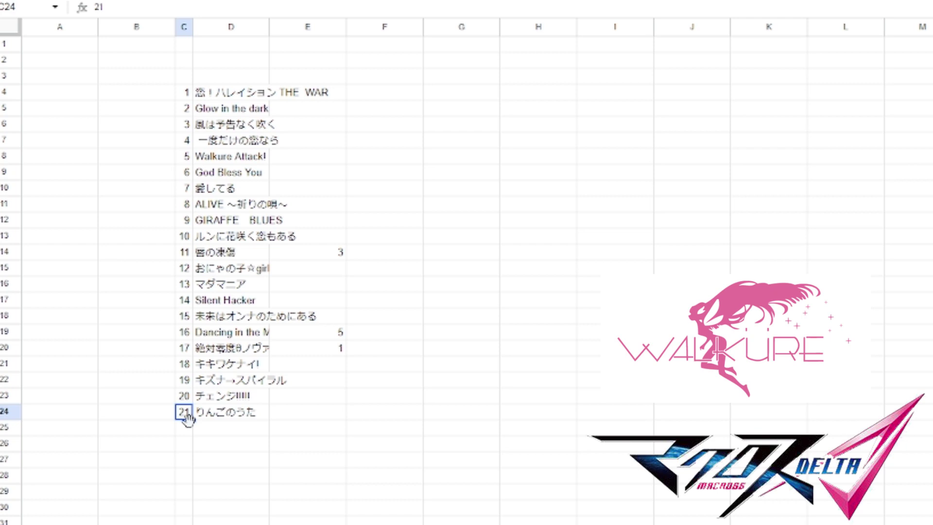
left_click_drag(183, 395, 192, 491)
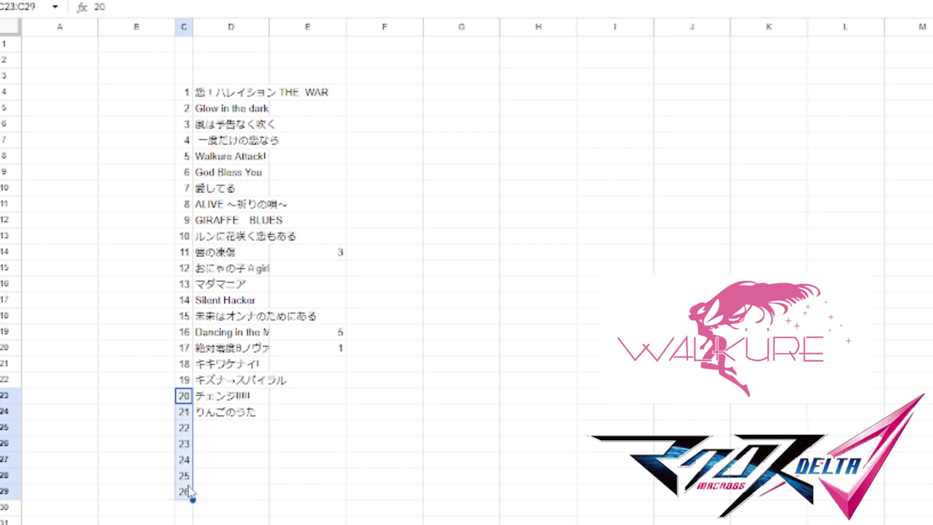
left_click(261, 462)
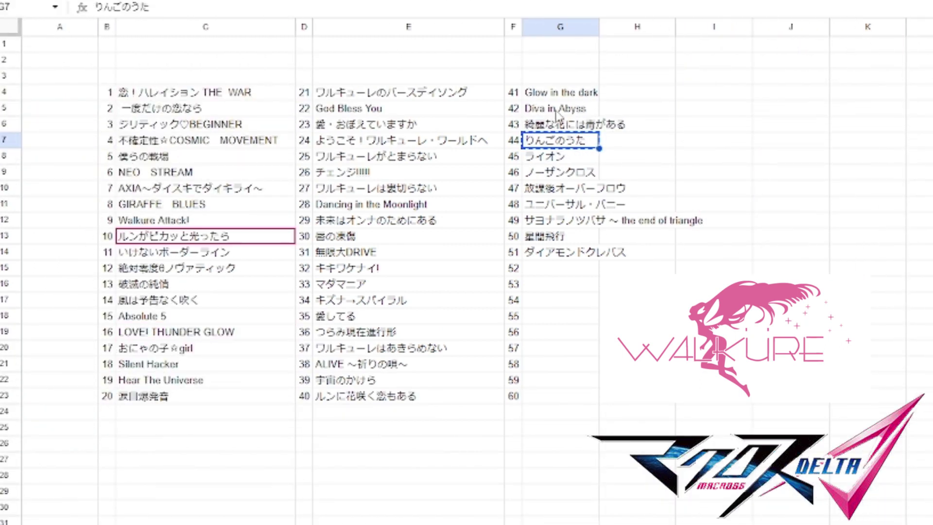
Copy LOVE! THUNDER GLOW from the song list into D25 of the other sheet.
left_click(265, 336)
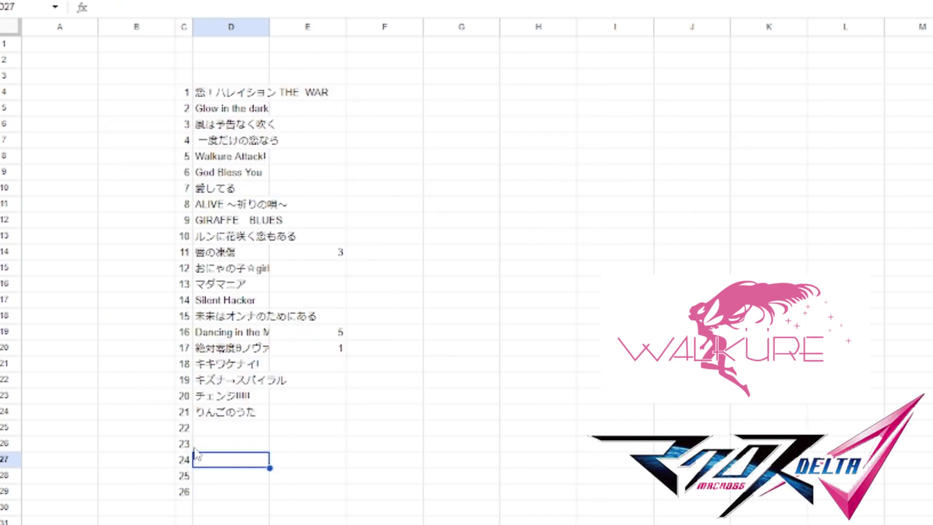
left_click(202, 433)
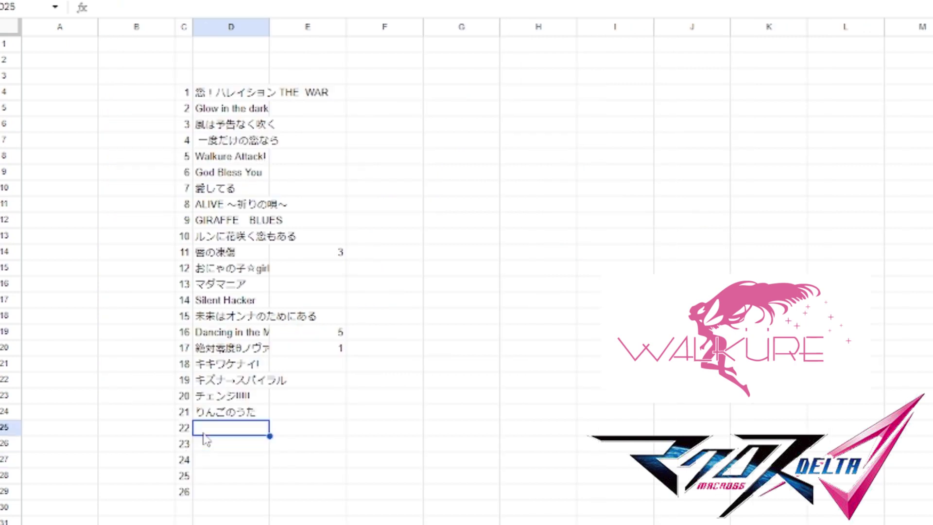
key("ctrl+v")
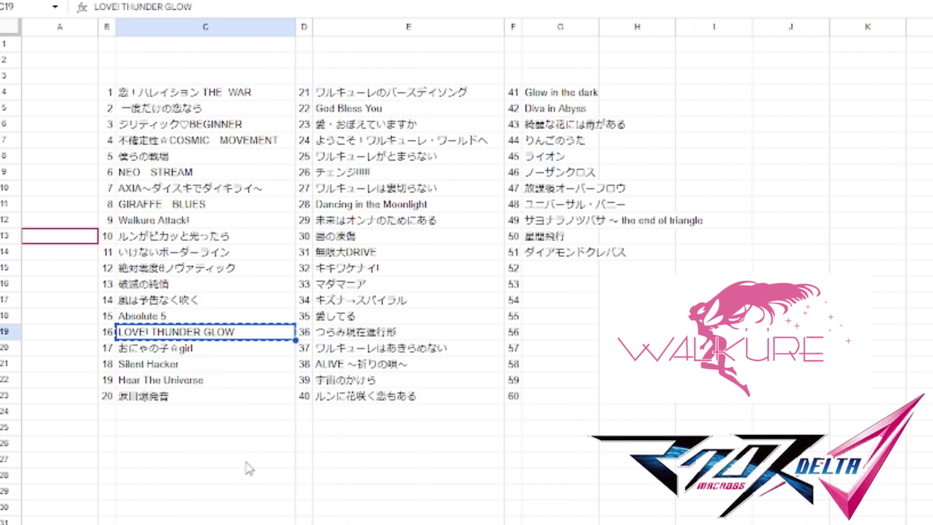
Copy つらみ現在進行形 from the song list into D26 of the other sheet.
left_click(247, 464)
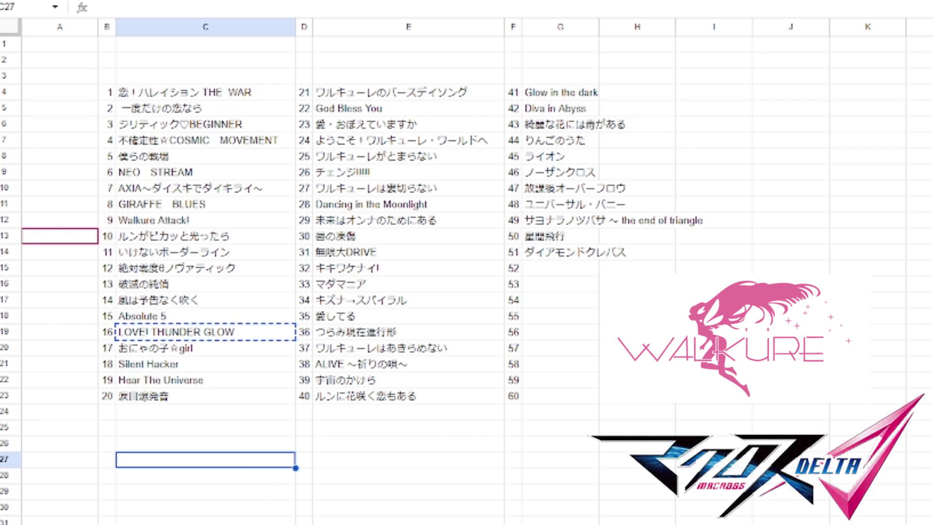
left_click(408, 332)
key("ctrl+c")
key("ctrl+Page_Down")
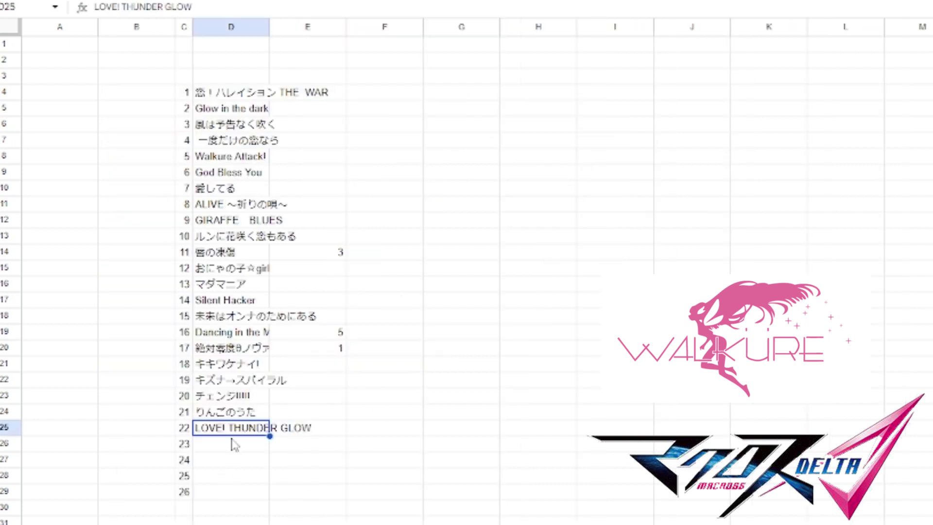
left_click(235, 443)
key("ctrl+v")
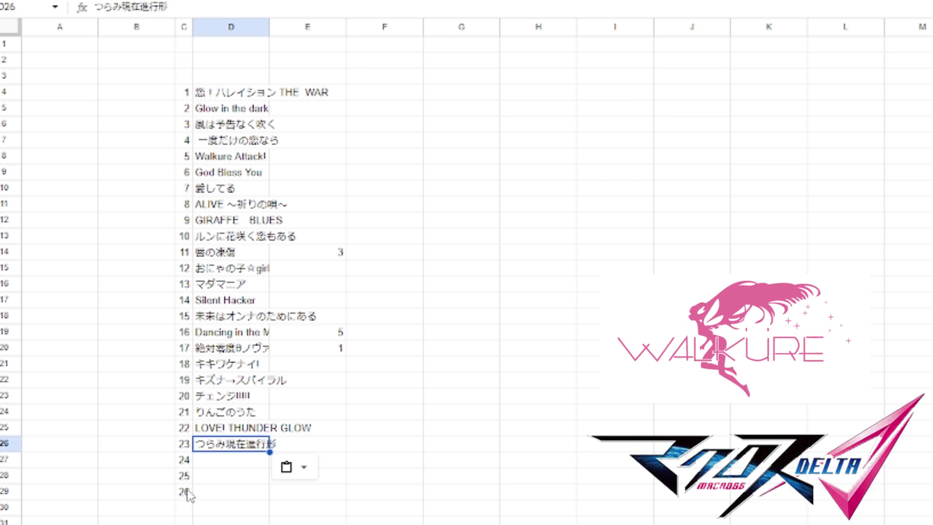
Copy 涙目爆発音 from the song list into D27 of the other sheet.
key("ctrl+Page_Up")
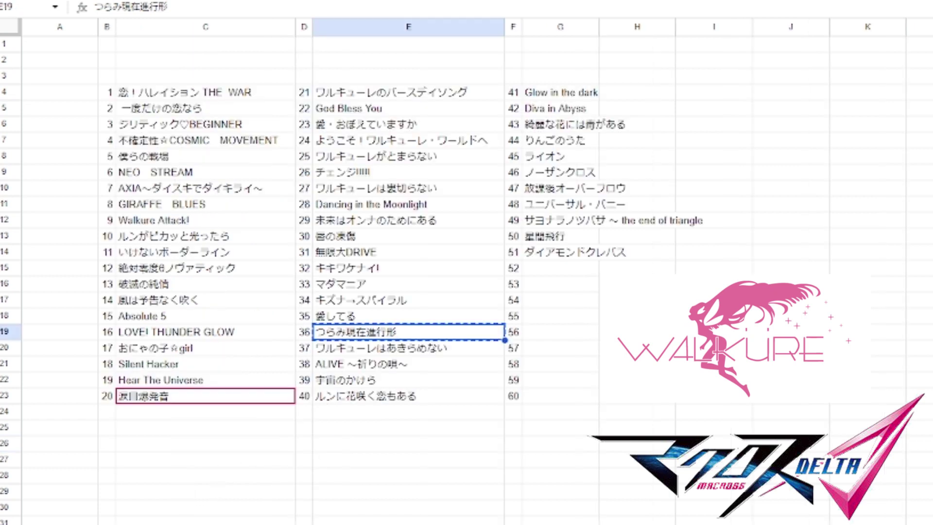
left_click(189, 407)
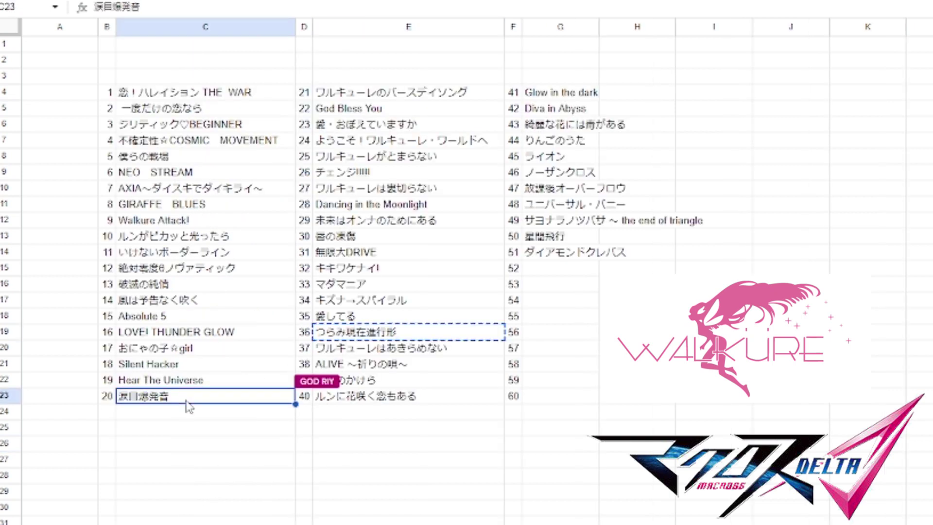
key("ctrl+Page_Down")
key("ctrl+v")
left_click(252, 464)
key("ctrl+v")
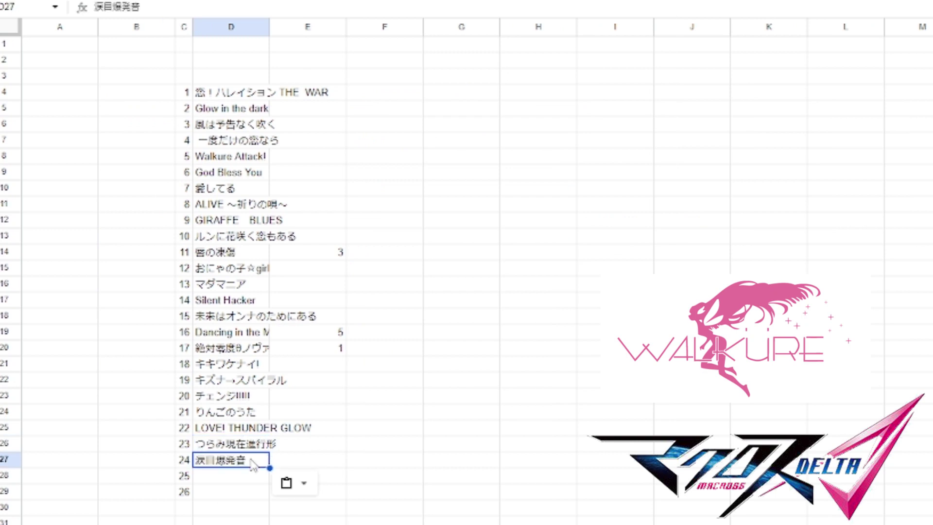
Copy ジリティック♡BEGINNER from the song list into D28 of the other sheet.
key("ctrl+Page_Up")
left_click(203, 127)
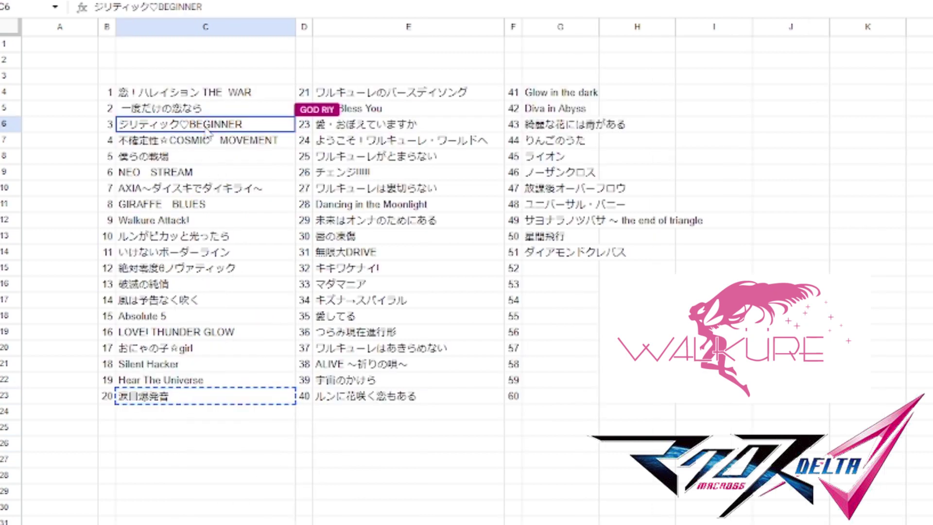
key("ctrl+c")
key("ctrl+Page_Down")
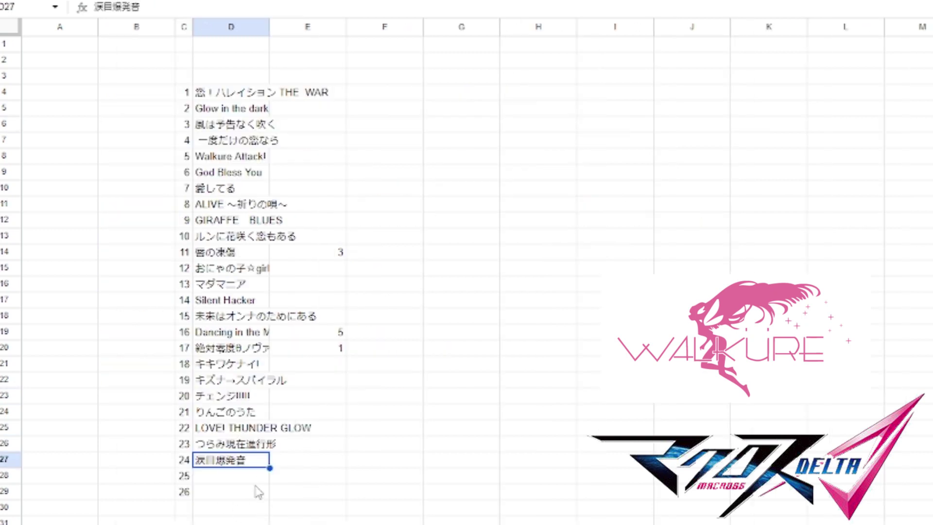
left_click(252, 483)
key("ctrl+v")
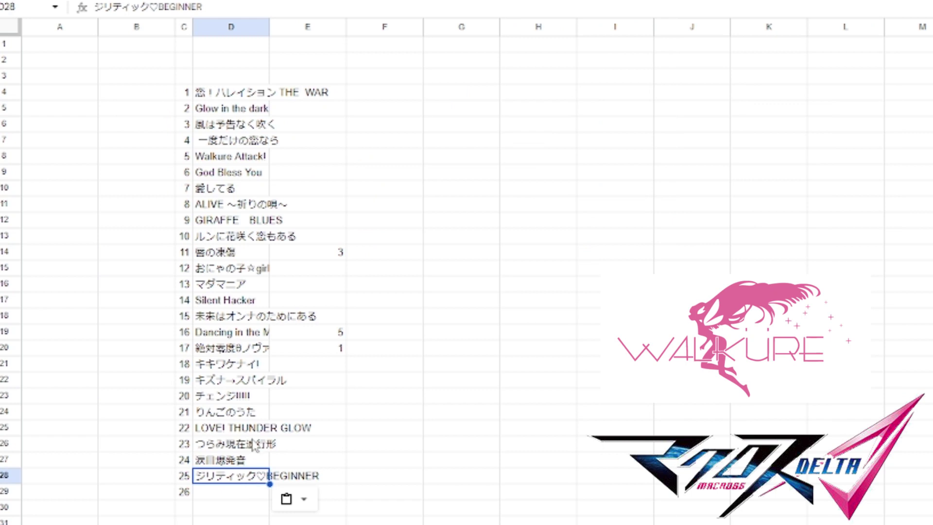
Copy 不確定性☆COSMIC MOVEMENT from the song list into D29 of the other sheet.
key("ctrl+Page_Up")
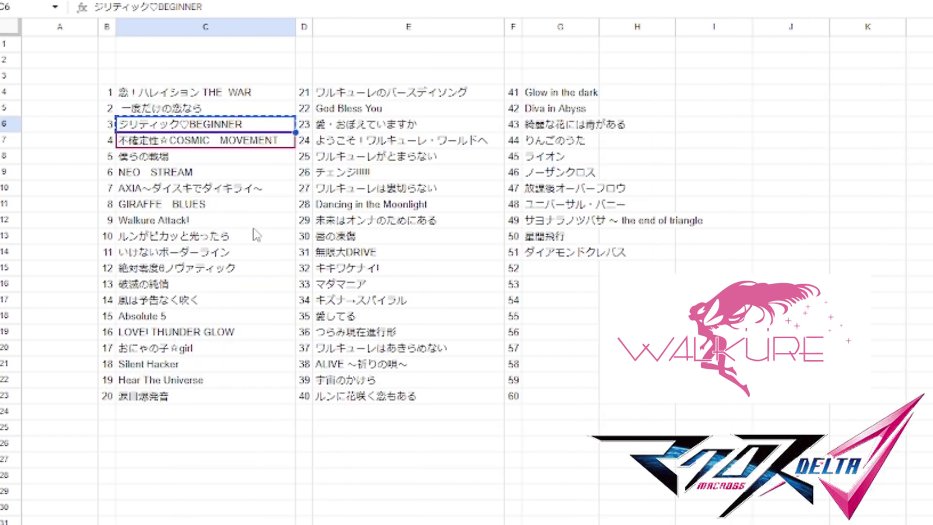
left_click(253, 145)
key("ctrl+c")
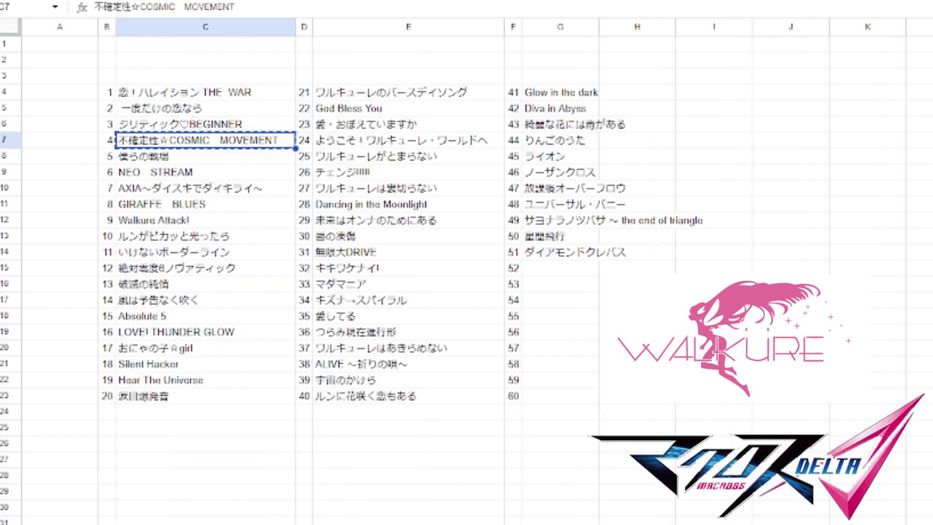
key("ctrl+Page_Down")
left_click(221, 462)
key("ctrl+v")
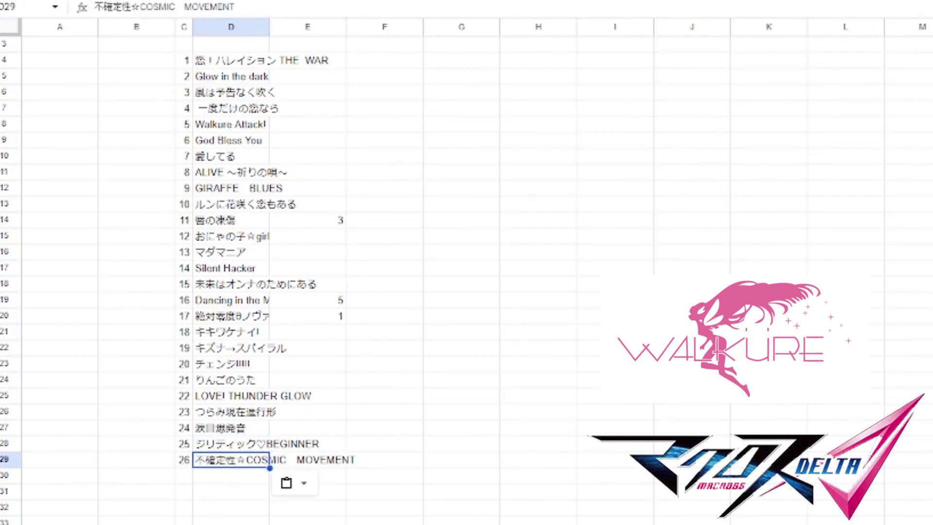
Extend the numbering series in column C from 24 in C27 down to C35.
left_click(189, 429)
left_click_drag(189, 431, 193, 524)
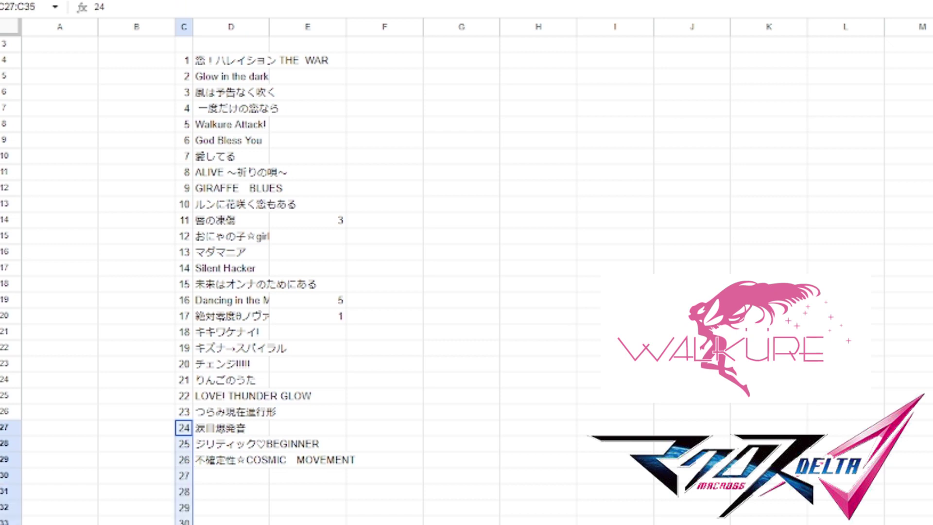
Copy 無限大DRIVE from the song list into D30 of the other sheet.
left_click(226, 476)
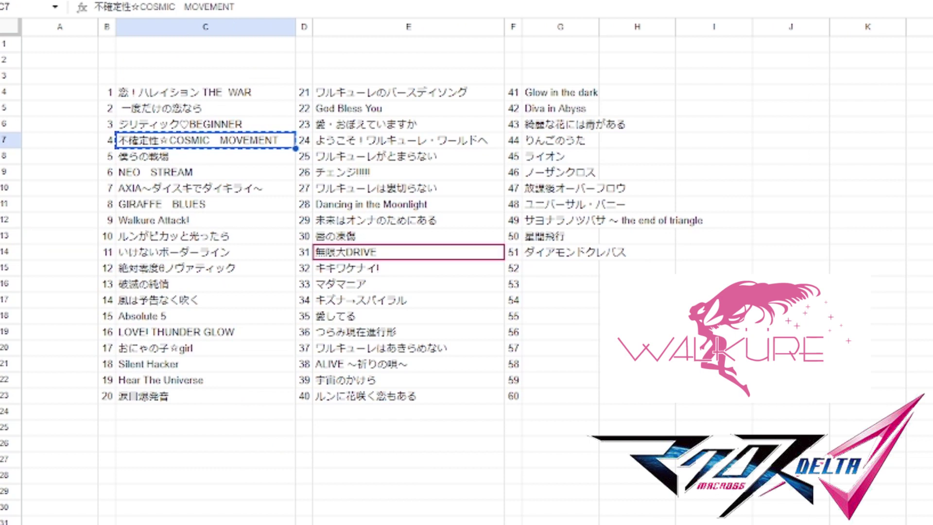
left_click(386, 252)
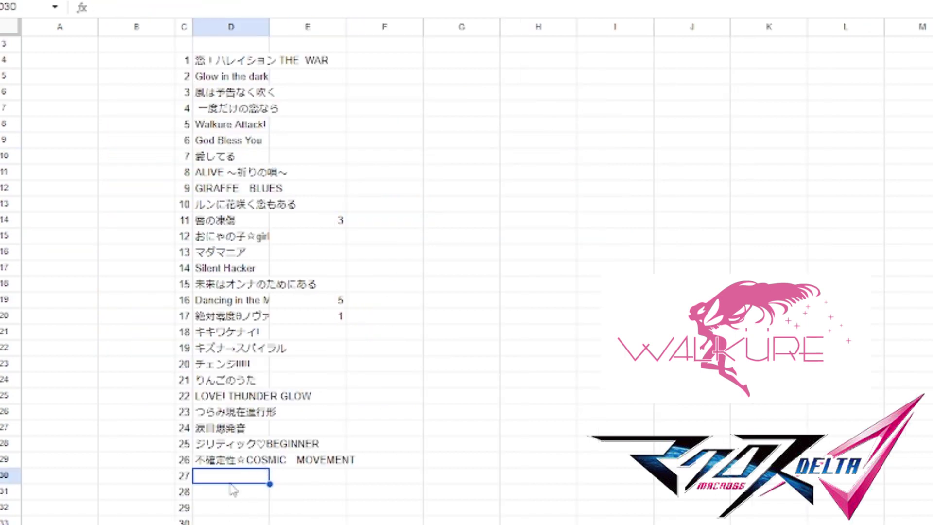
key("ctrl+v")
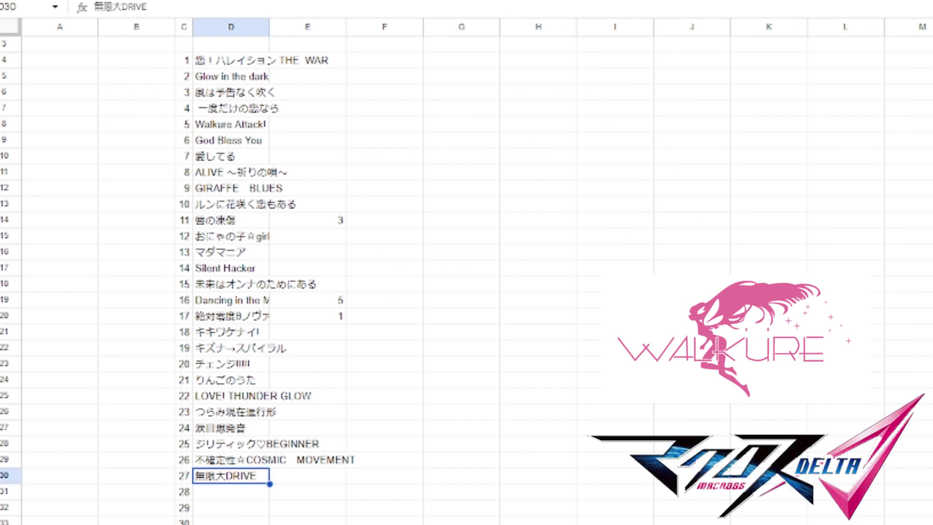
Copy ノーザンクロス from the song list into D31 of the other sheet.
left_click(211, 499)
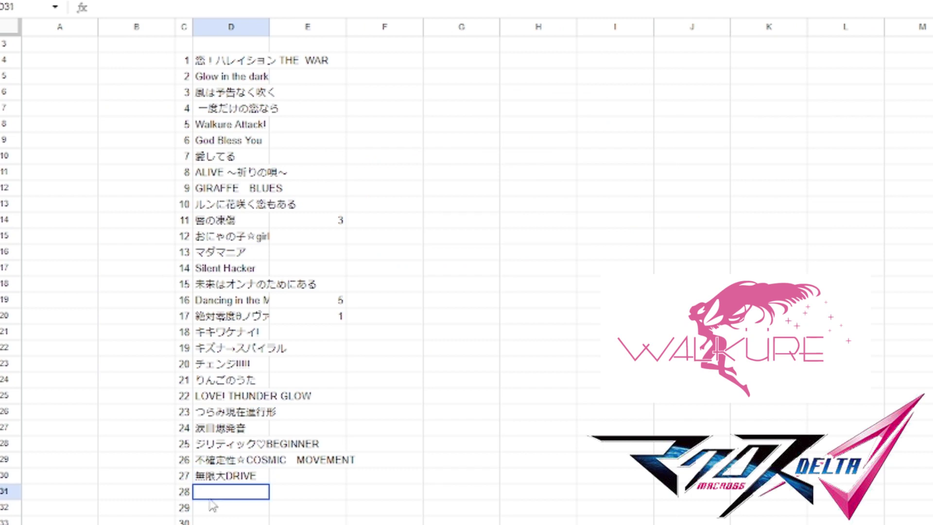
left_click_drag(210, 499, 206, 523)
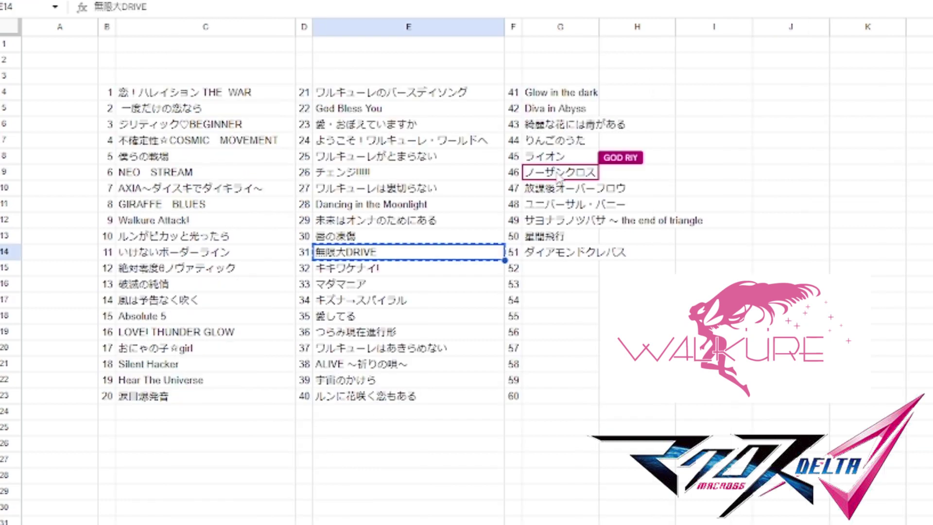
left_click(561, 172)
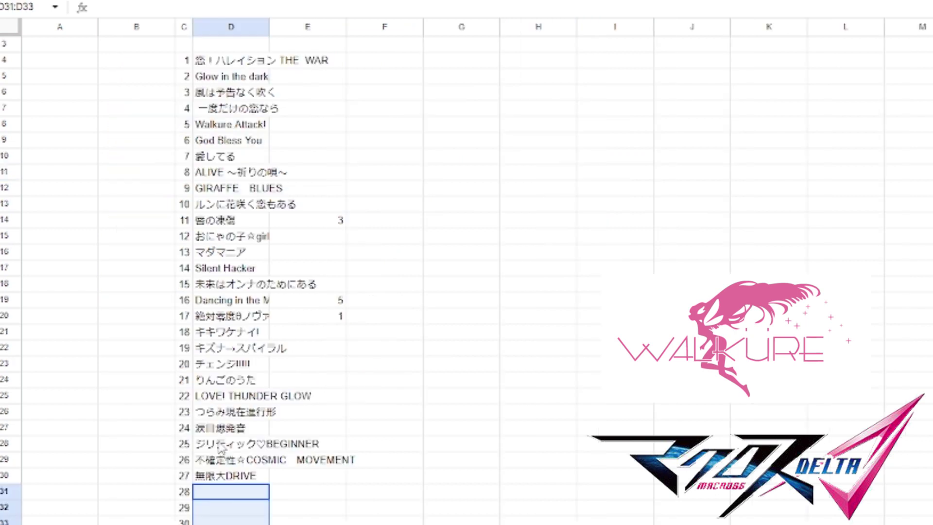
left_click(232, 491)
key("ctrl+v")
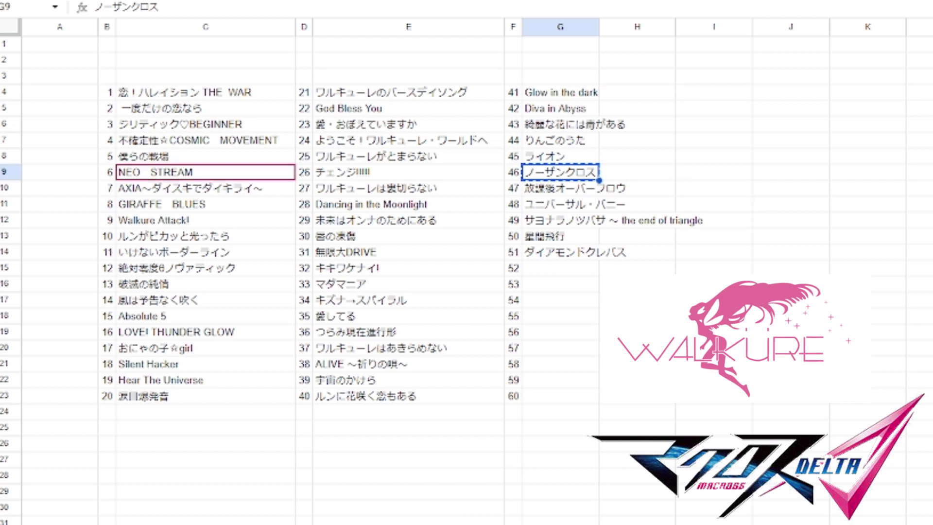
Copy NEO STREAM from the song list into D32 of the other sheet.
left_click(250, 176)
key("ctrl+c")
key("ctrl+shift+Page_Down")
left_click(230, 510)
key("ctrl+v")
key("ctrl+shift+Page_Up")
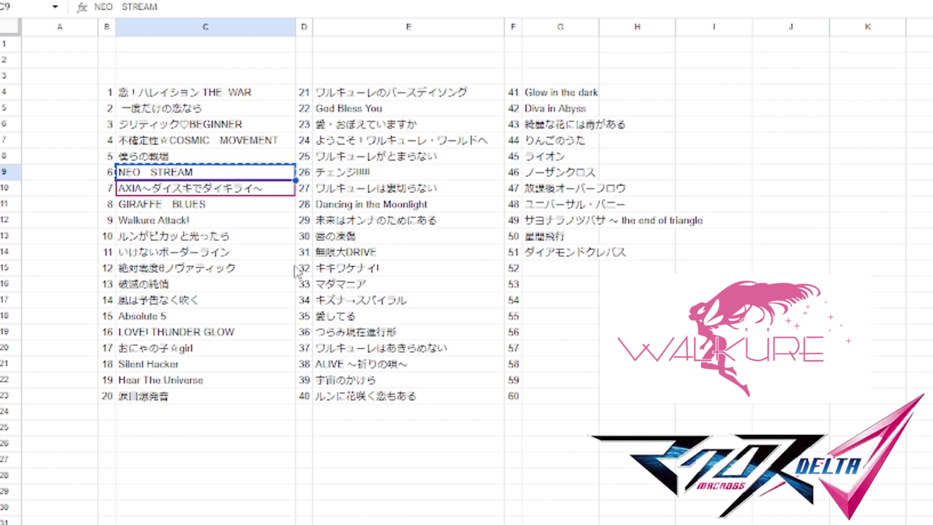
Copy Absolute 5 from the song list into D33 of the other sheet.
left_click(214, 318)
key("ctrl+c")
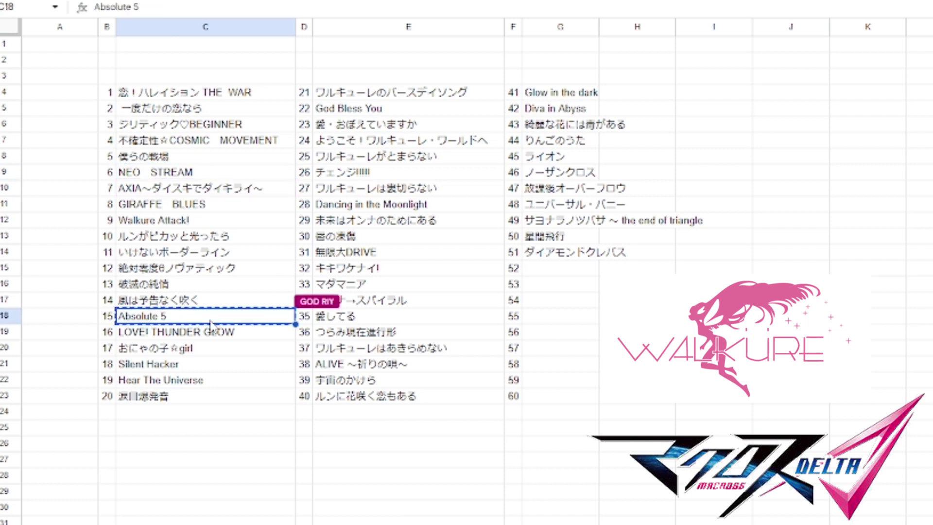
key("ctrl+shift+Page_Down")
left_click(240, 492)
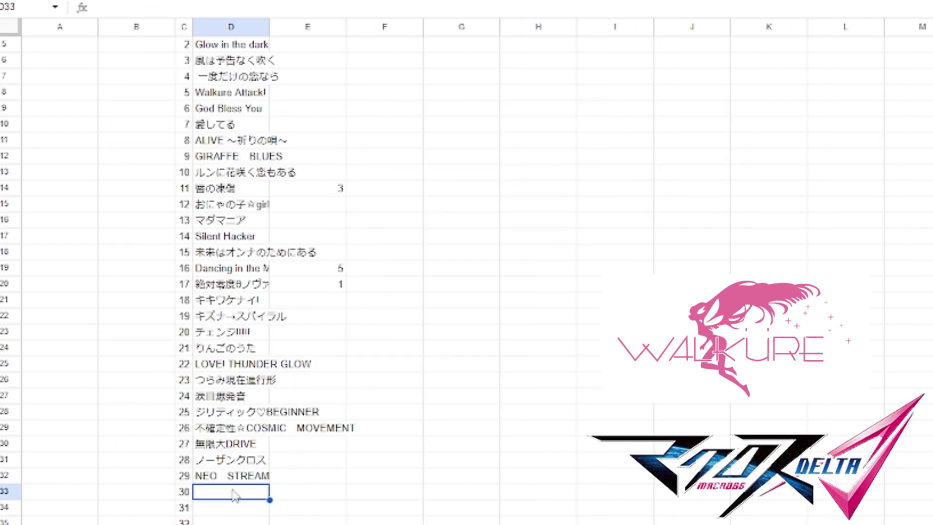
key("ctrl+v")
Enter 2 in E33 beside Absolute 5.
left_click(300, 501)
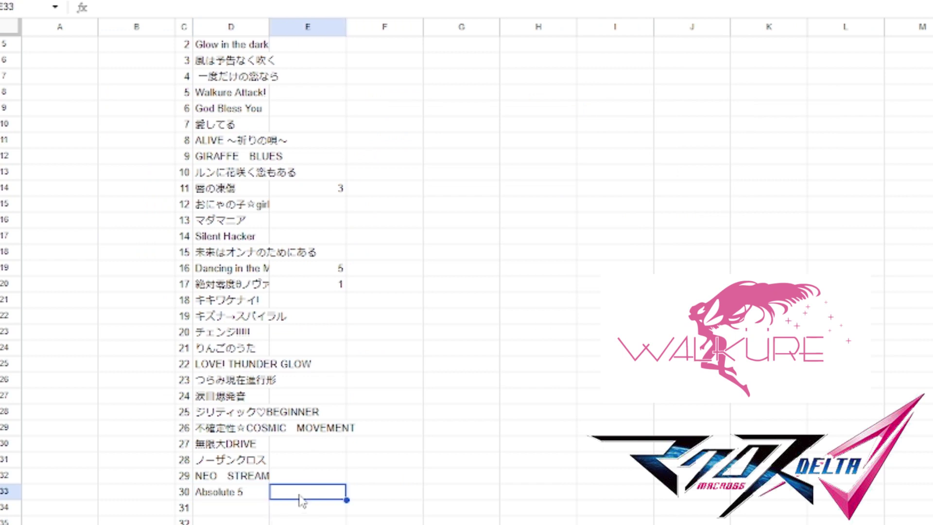
type("2")
key("Return")
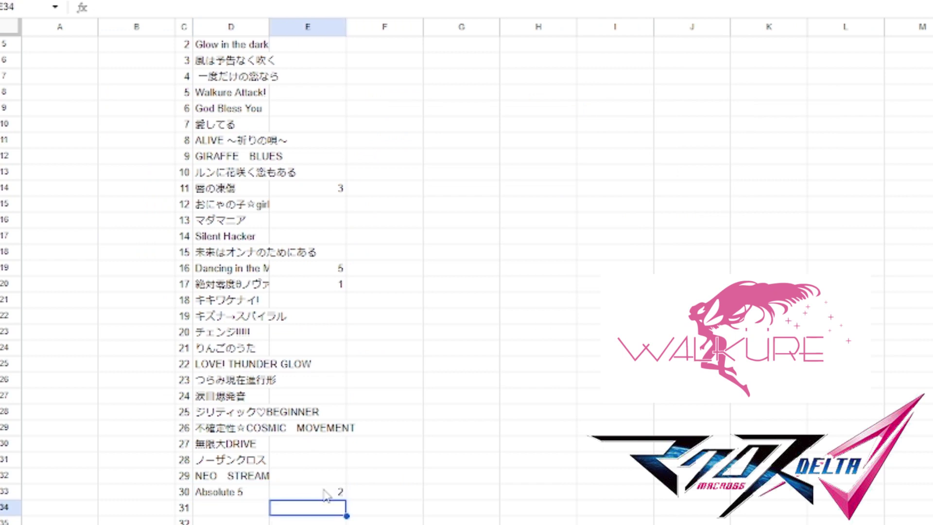
left_click(384, 497)
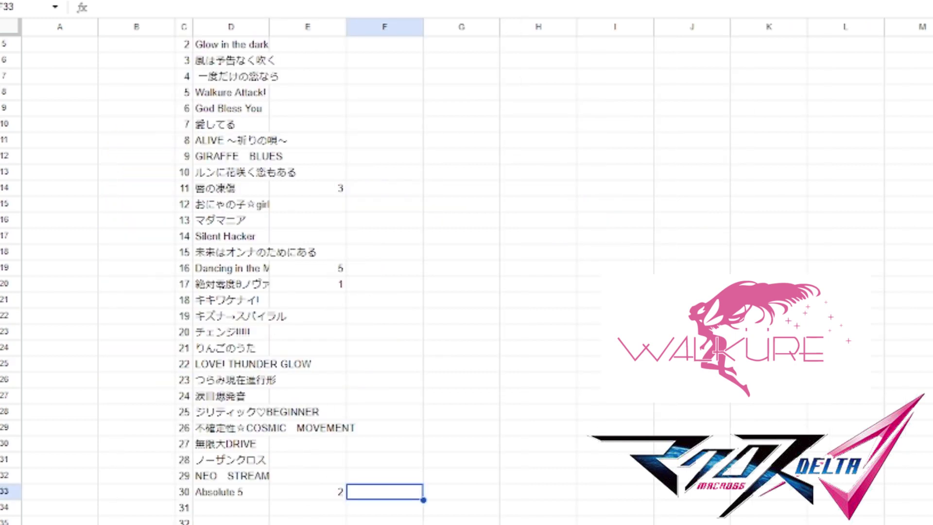
Review the numbered selection from the first entry in row 4 down to entry 30 in row 33.
left_click(226, 511)
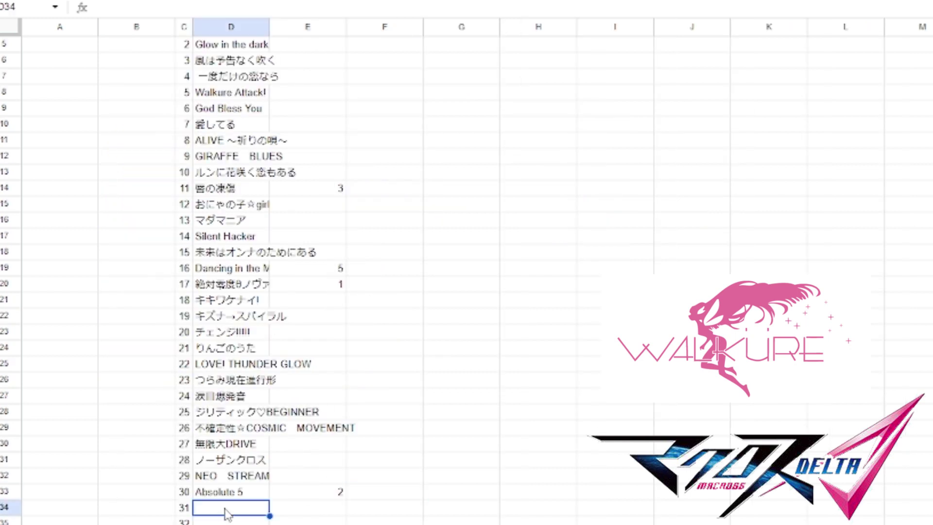
left_click(186, 511)
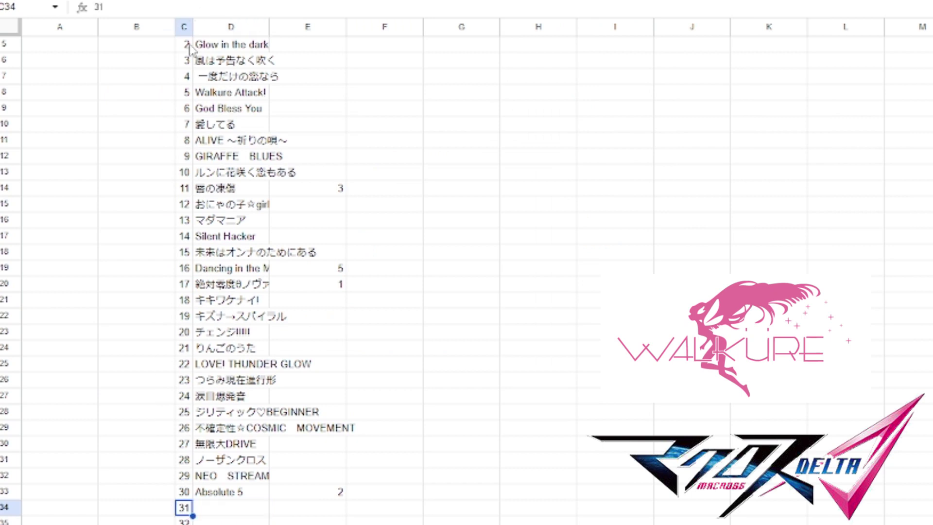
scroll(228, 175, "up", 2)
left_click(187, 91)
scroll(201, 442, "down", 2)
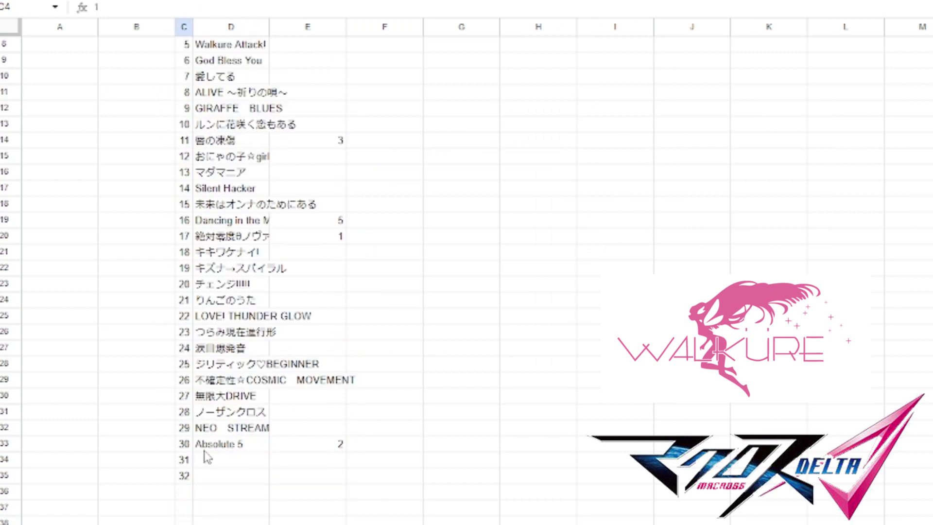
left_click(194, 444, "shift")
left_click(428, 367)
scroll(423, 370, "up", 3)
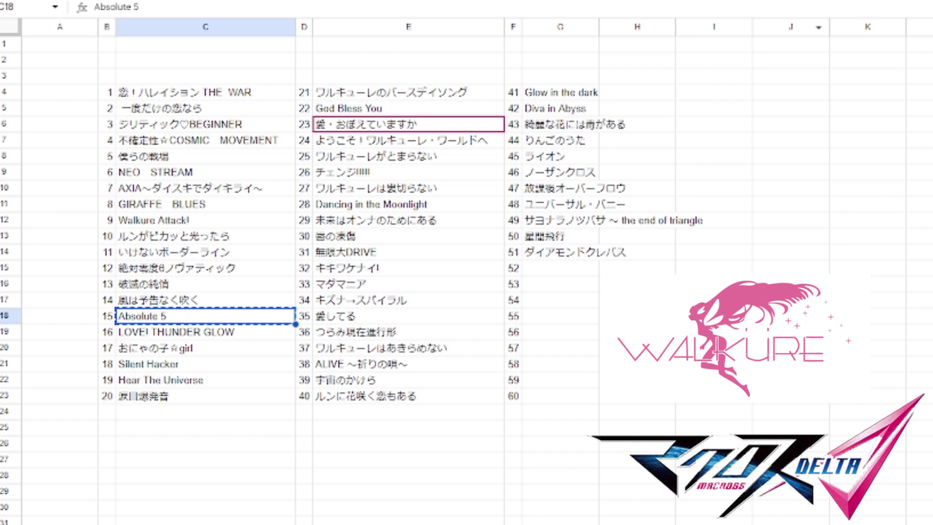
Copy 愛・おぼえていますか into D34 and 綺麗な花には毒がある into D35 of the other sheet from the song list.
left_click(484, 126)
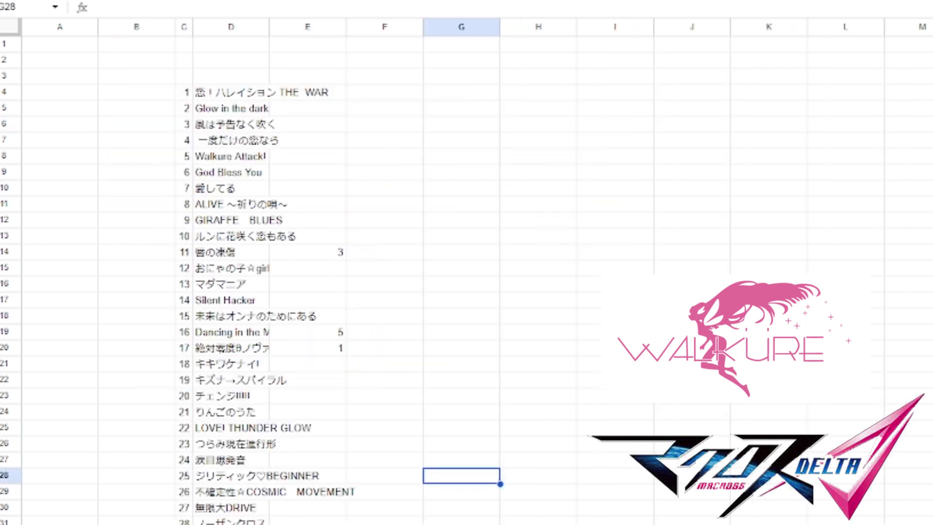
scroll(467, 272, "down", 1)
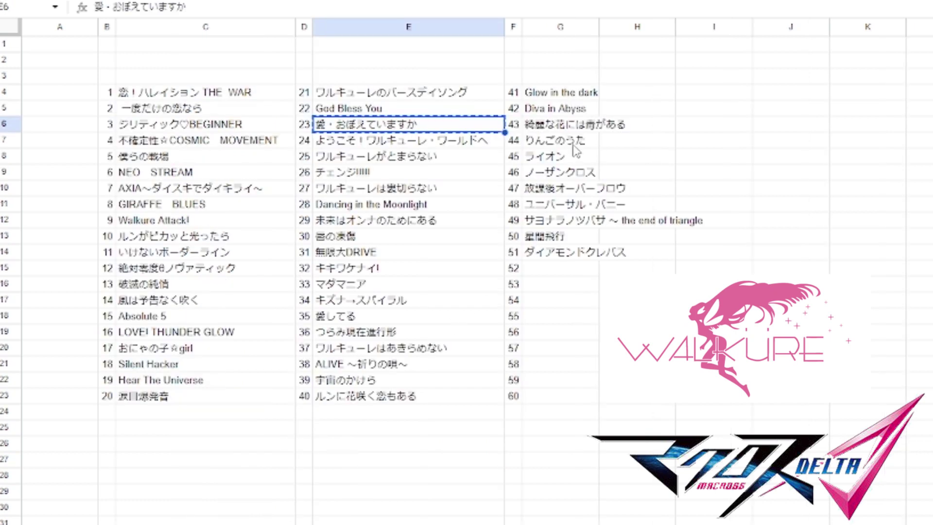
left_click(578, 130)
key("ctrl+c")
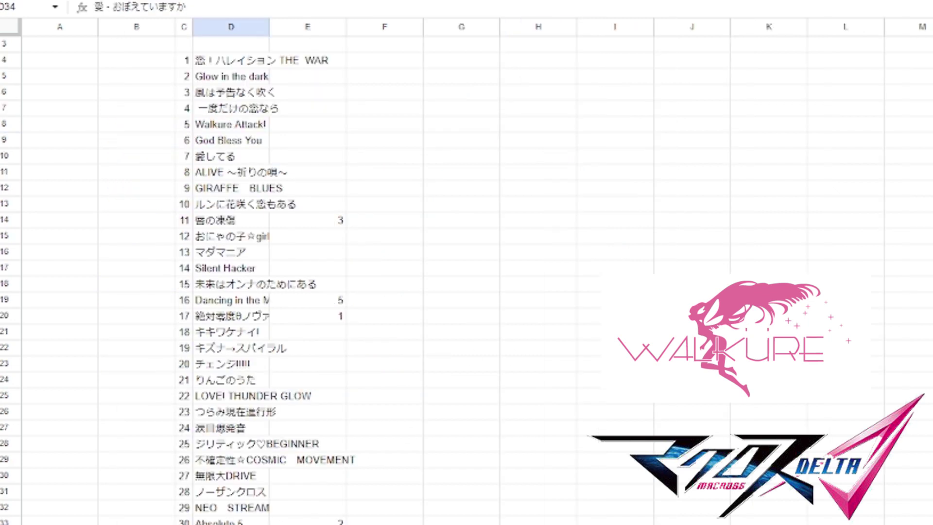
key("Down")
key("ctrl+v")
scroll(233, 500, "down", 4)
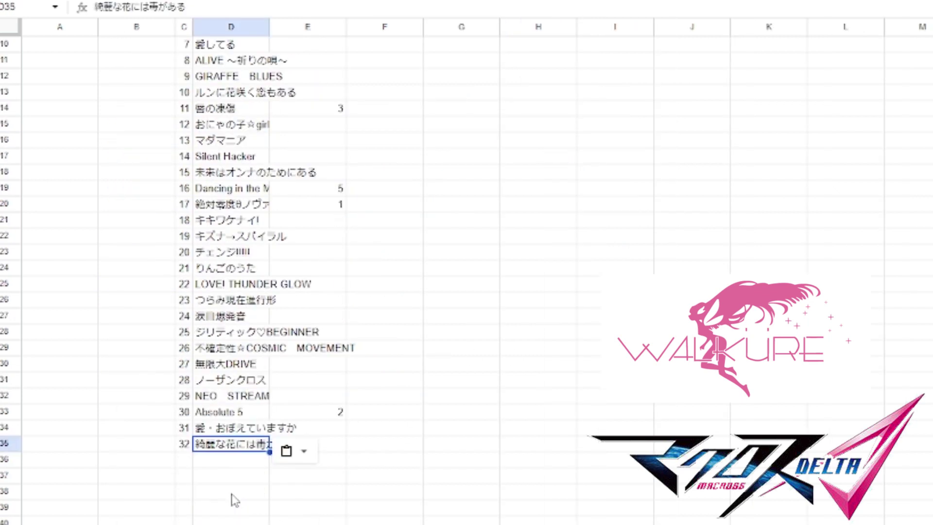
Extend the numbering series in column C down to 34 in C37.
left_click_drag(186, 382, 190, 428)
left_click(247, 429)
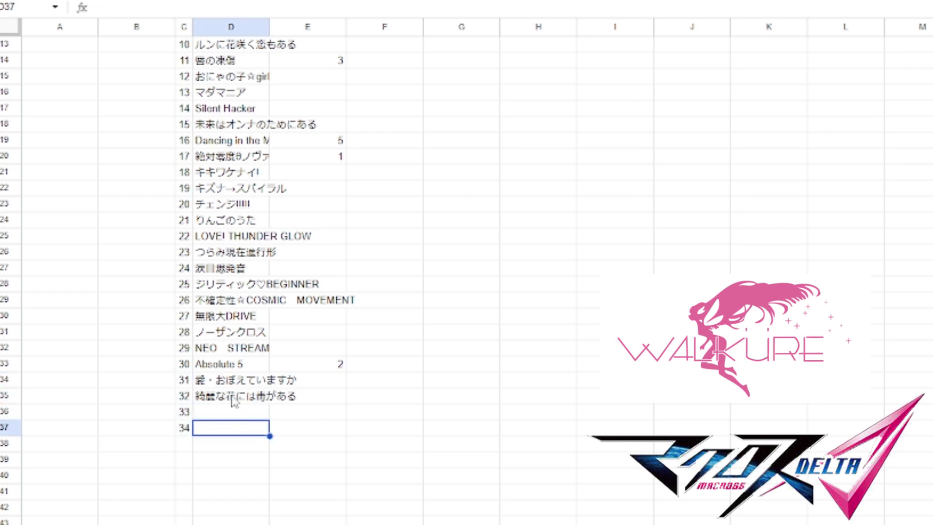
left_click(277, 516)
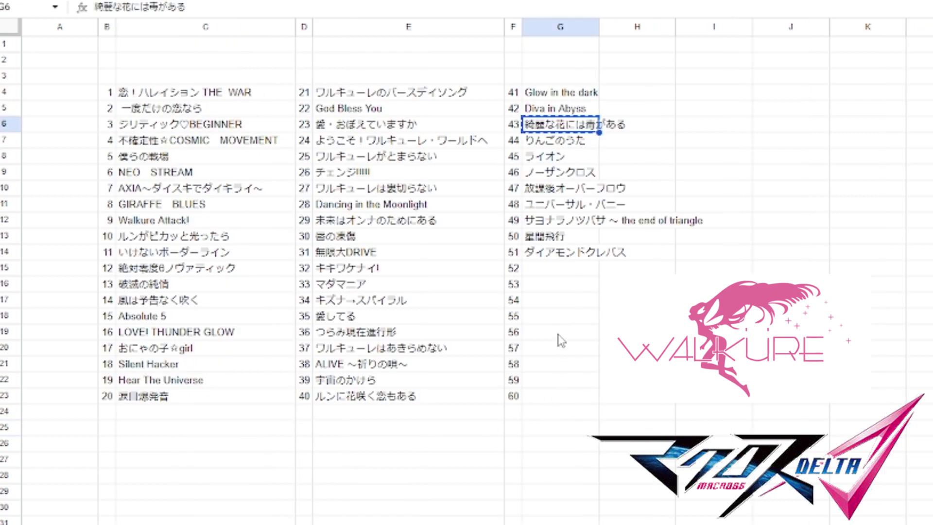
Copy Hear The Universe from the song list into D36 of the other sheet.
left_click(203, 383)
key("ctrl+c")
key("ctrl+Page_Down")
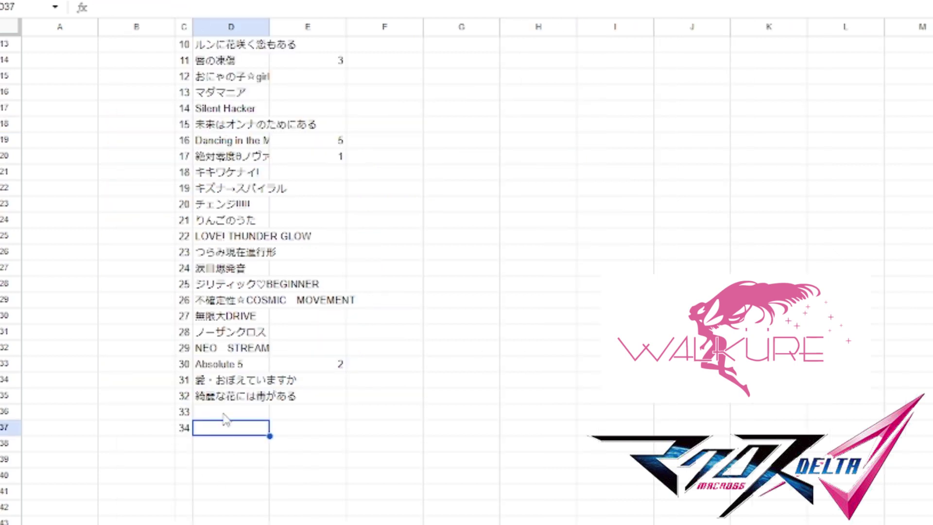
key("ctrl+v")
Enter 4 in E36 beside Hear The Universe.
left_click(318, 416)
type("4")
key("Return")
left_click(401, 400)
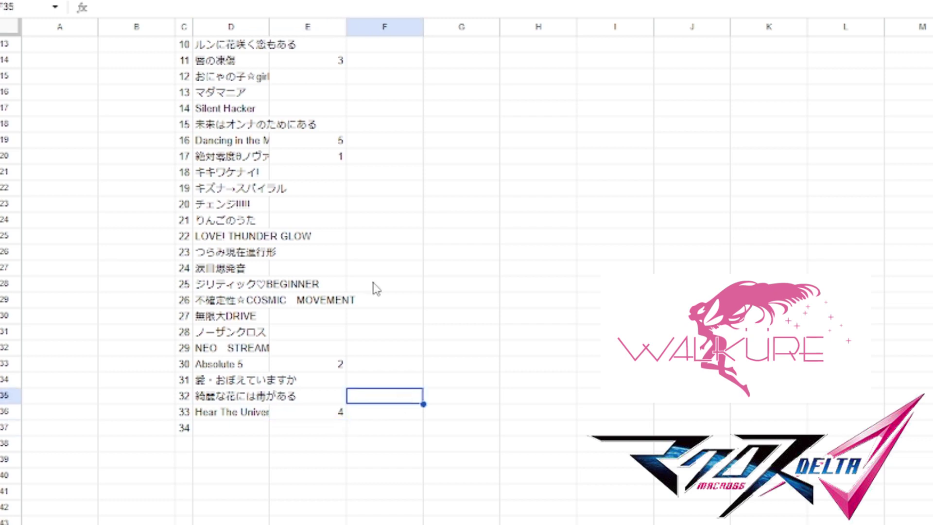
Delete the empty rows 1 and 2 above the numbered selection.
scroll(339, 68, "up", 4)
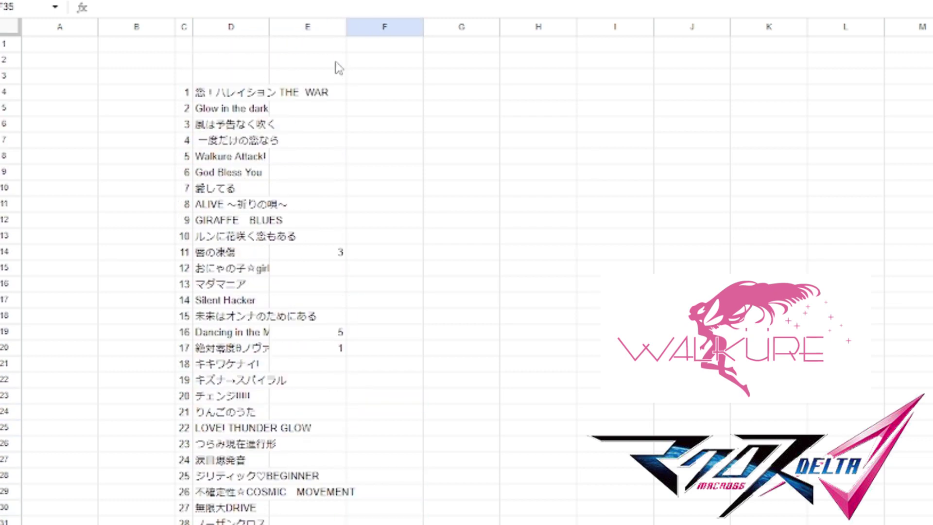
left_click_drag(6, 68, 5, 48)
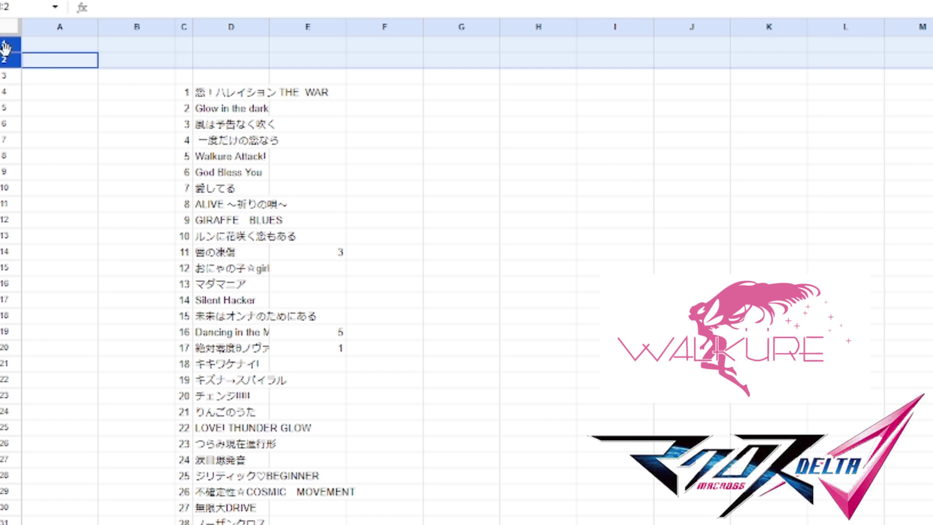
right_click(5, 47)
left_click(77, 227)
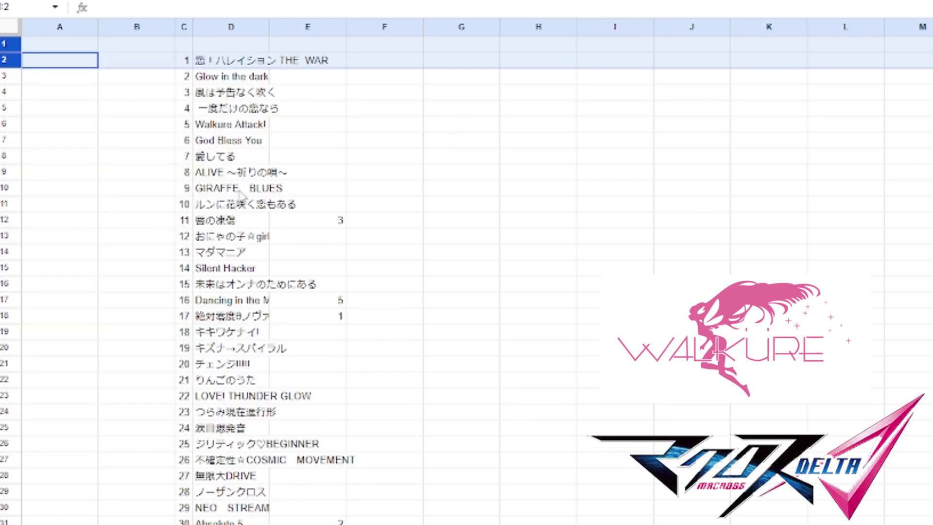
left_click(446, 178)
Clear the unused number 34 in C35 at the end of the numbering.
scroll(422, 188, "down", 1)
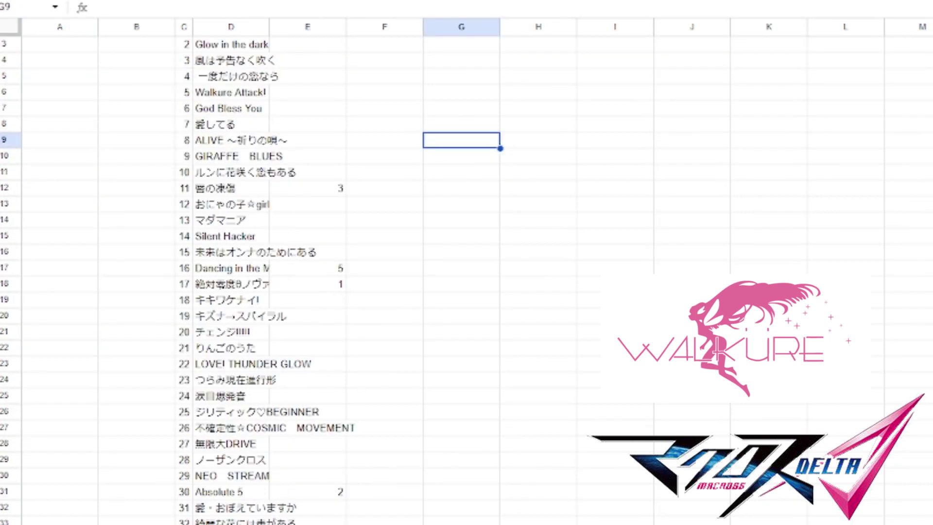
key("ctrl+Left")
key("ctrl+Left")
key("ctrl+Down")
key("Delete")
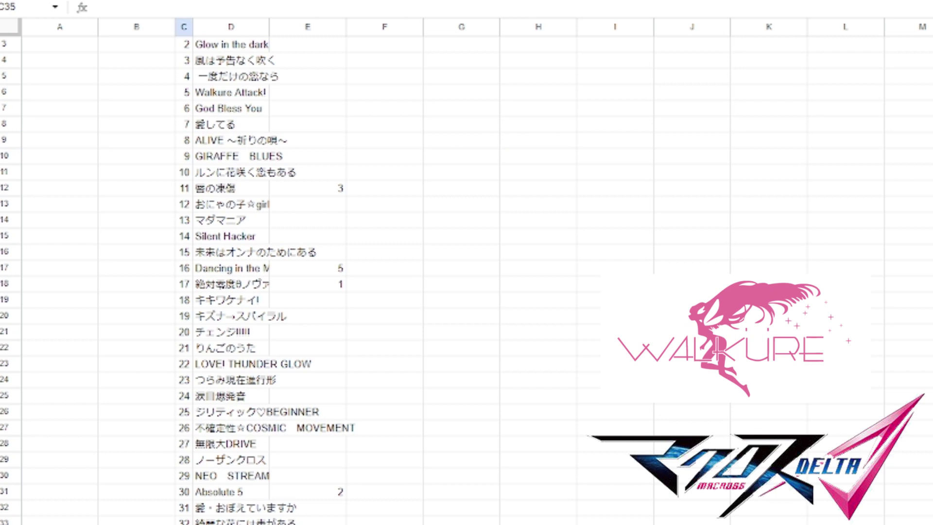
left_click(550, 479)
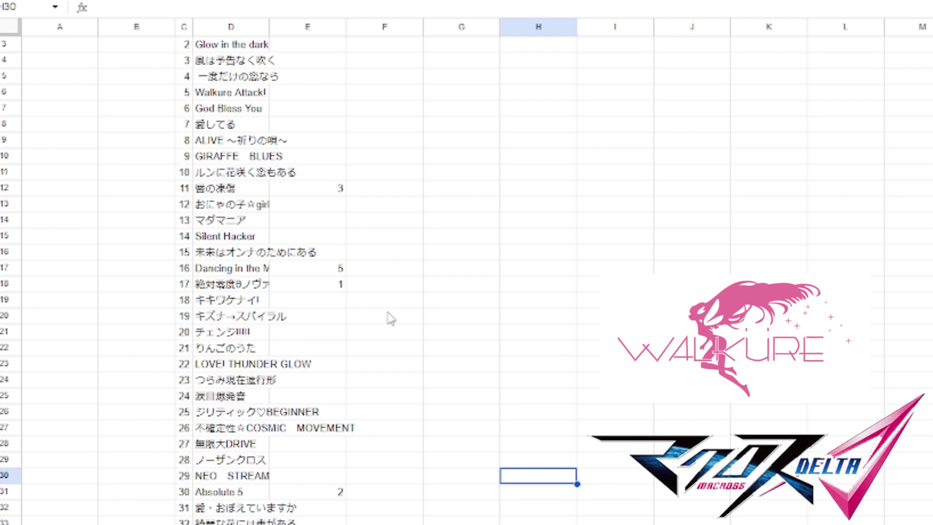
scroll(378, 299, "up", 1)
scroll(379, 301, "down", 1)
scroll(434, 327, "up", 1)
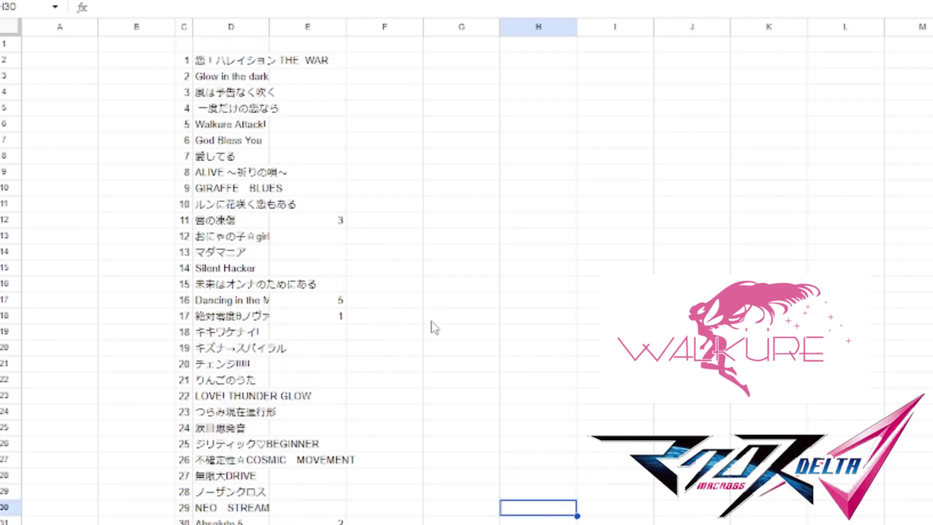